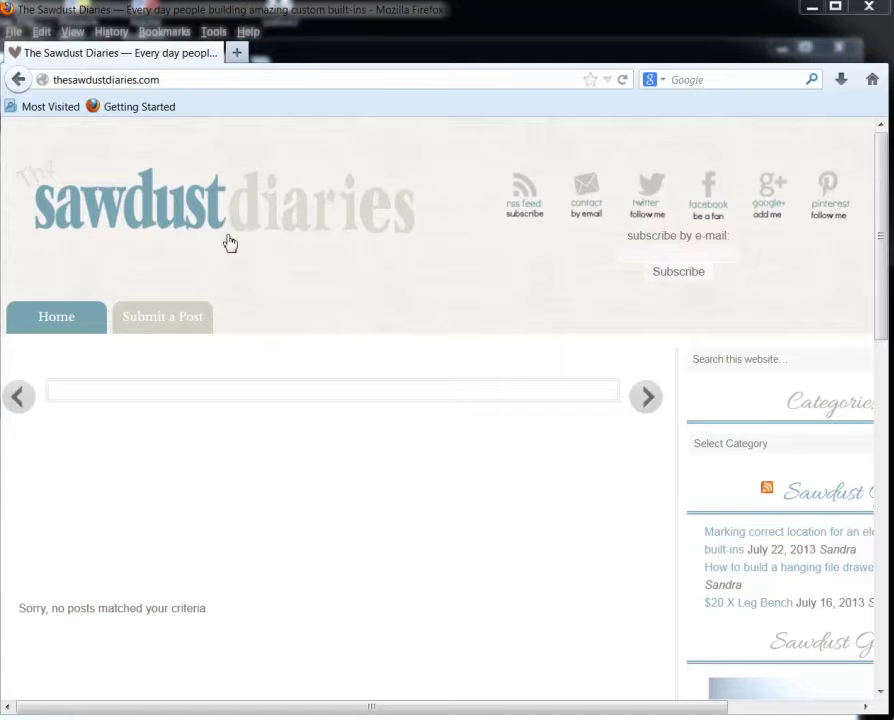
Open the Submit a Post form and enter the submitter's full name and the URL a1websitepro.com
left_click(165, 322)
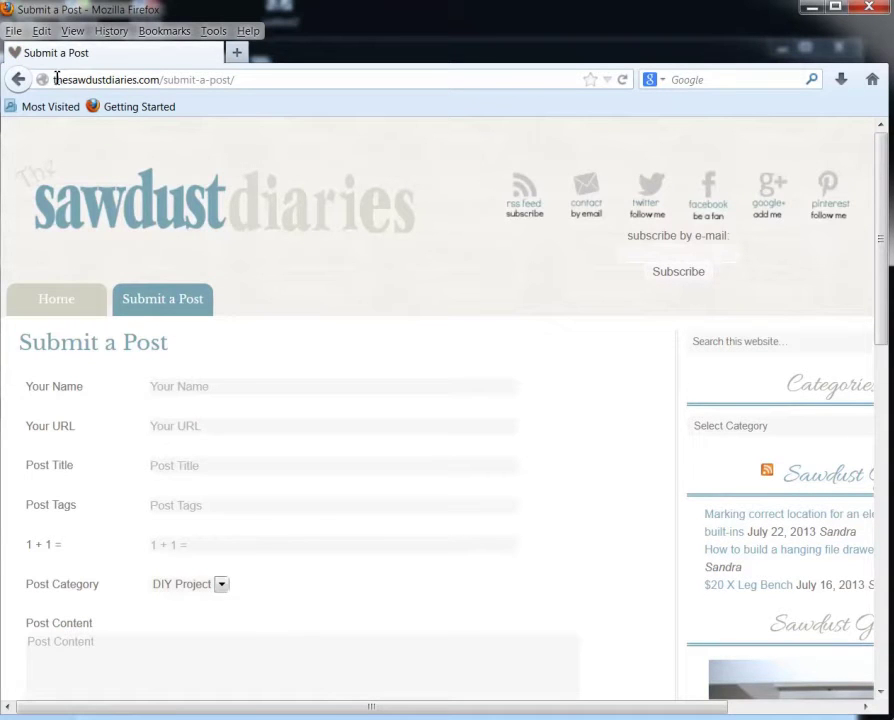
left_click_drag(58, 79, 145, 80)
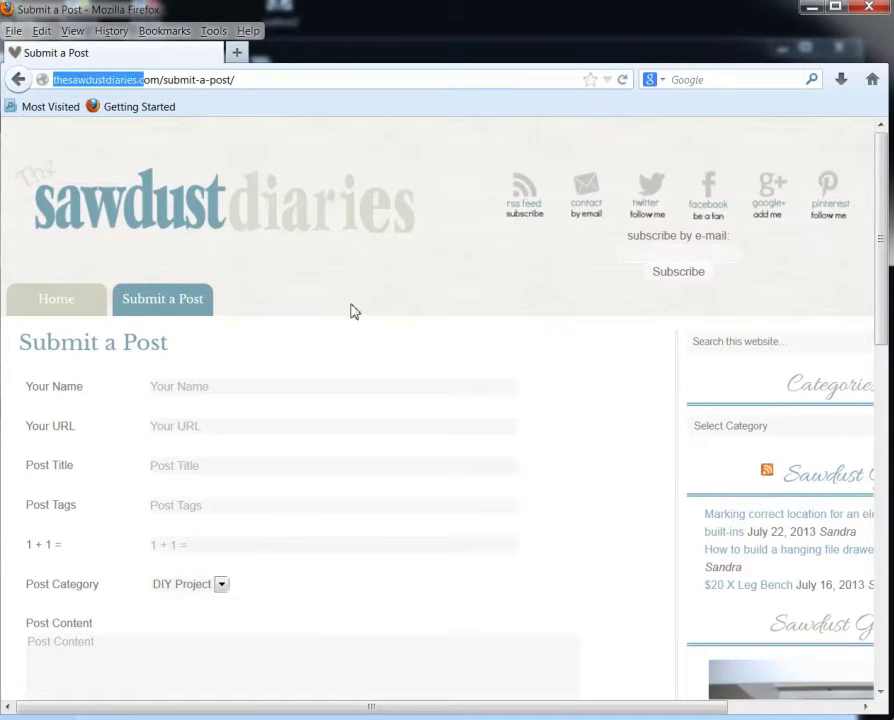
scroll(350, 311, "down", 2)
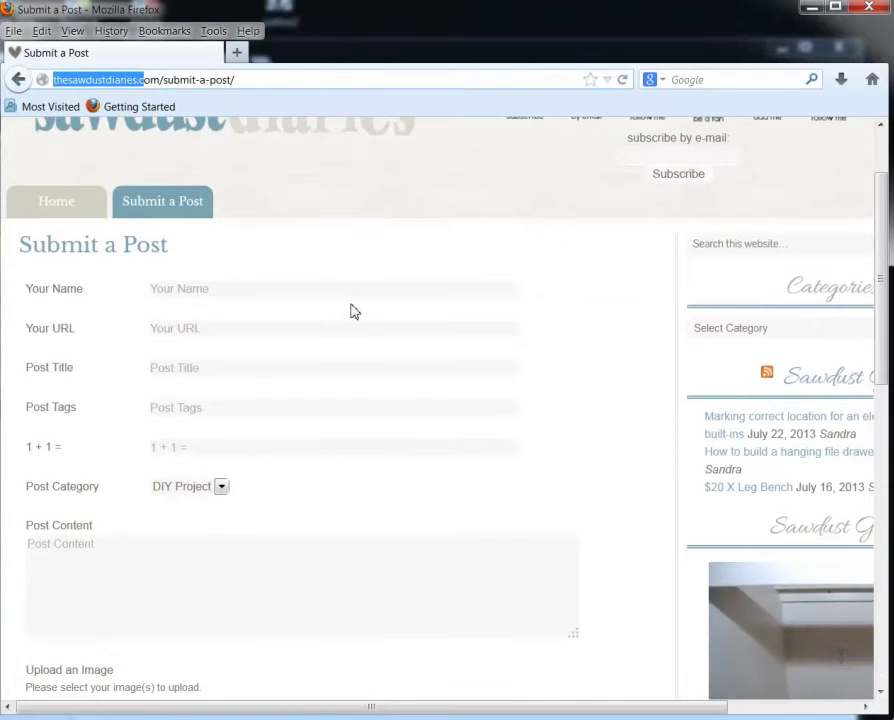
left_click(235, 292)
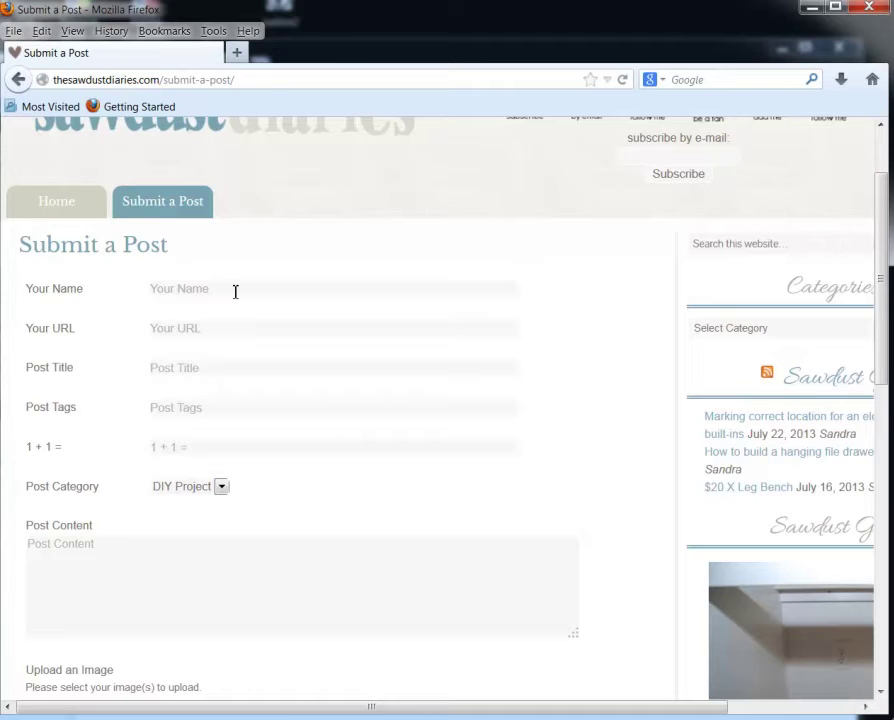
type("Maximus McCullough")
key("Tab")
type("a1web")
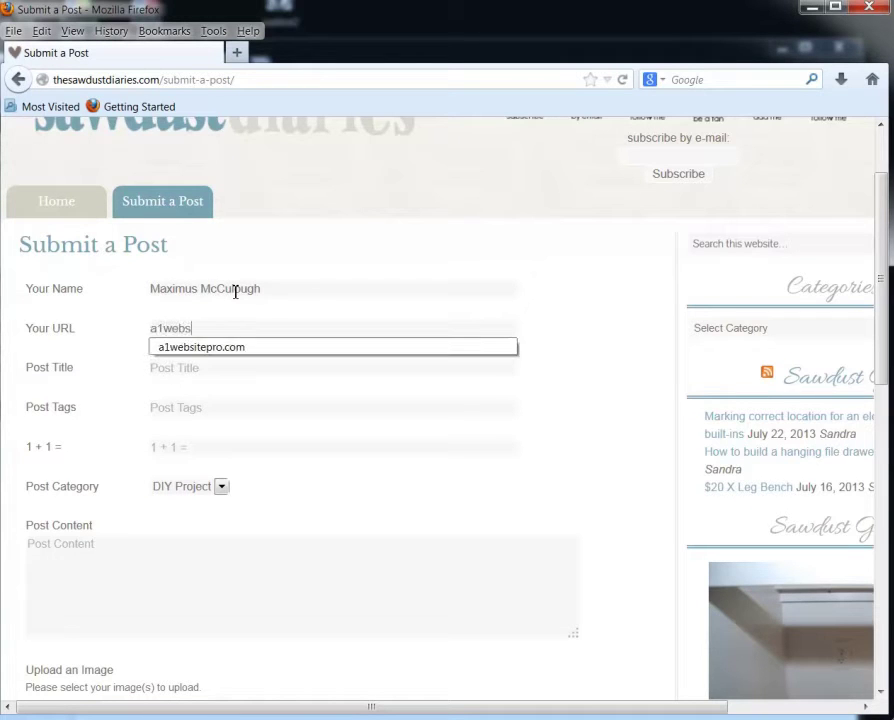
type("sitepro.com")
key("Tab")
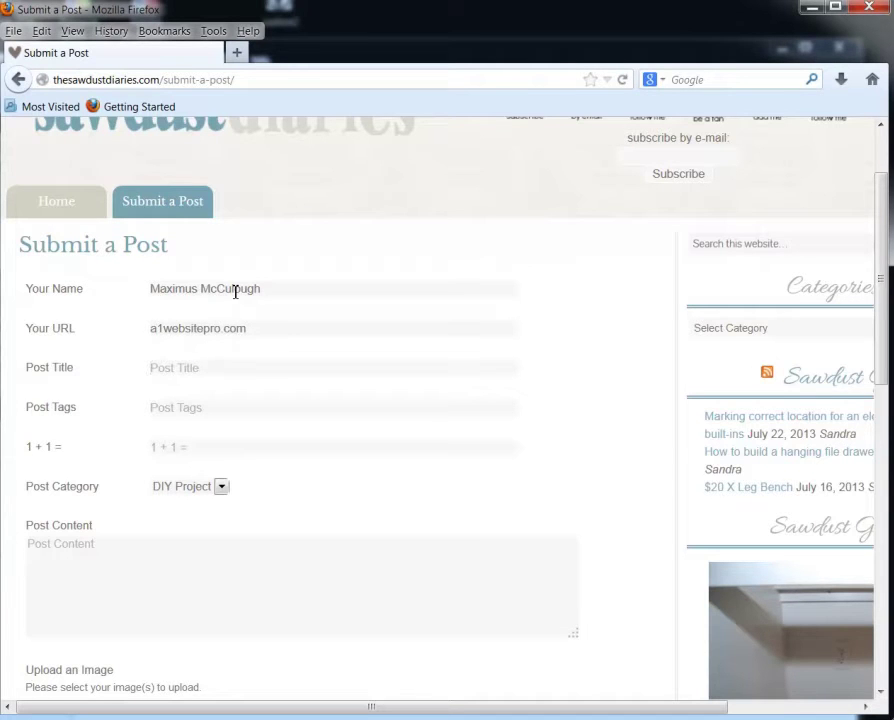
Enter the post title "This is the title", the tag diy, and 2 as the answer to the sum
type("This is the title")
left_click(194, 408)
type("diy")
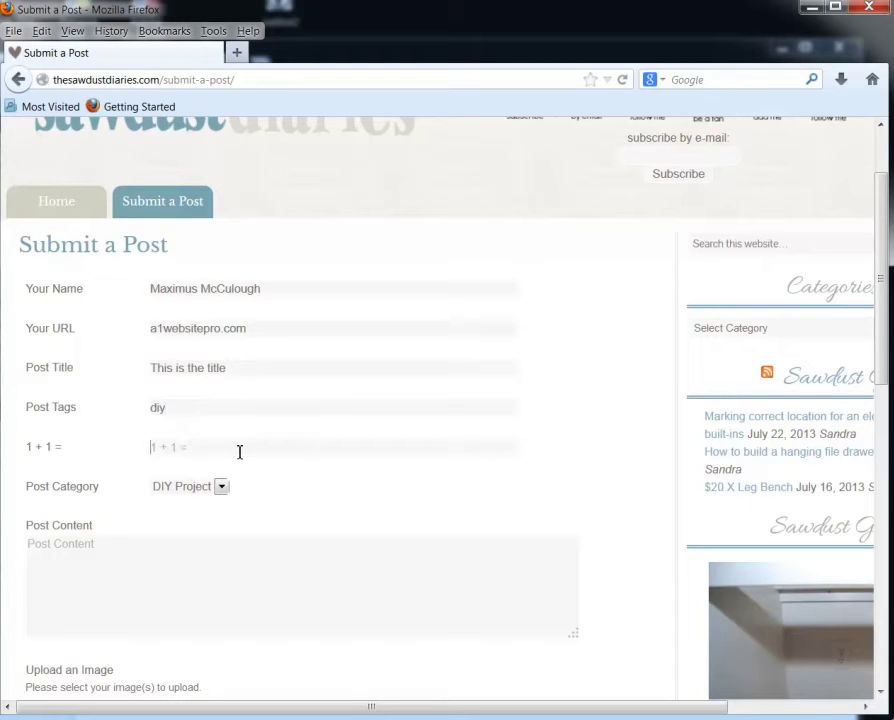
type("2")
left_click(290, 514)
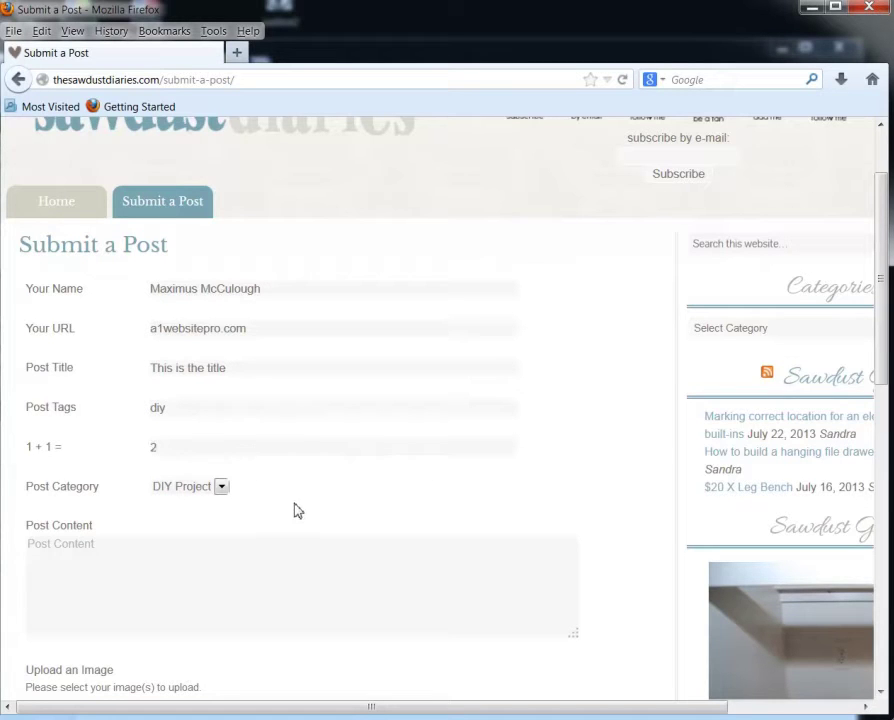
Keep DIY Project as the post category and enter "This is some content" as the post content
left_click(216, 489)
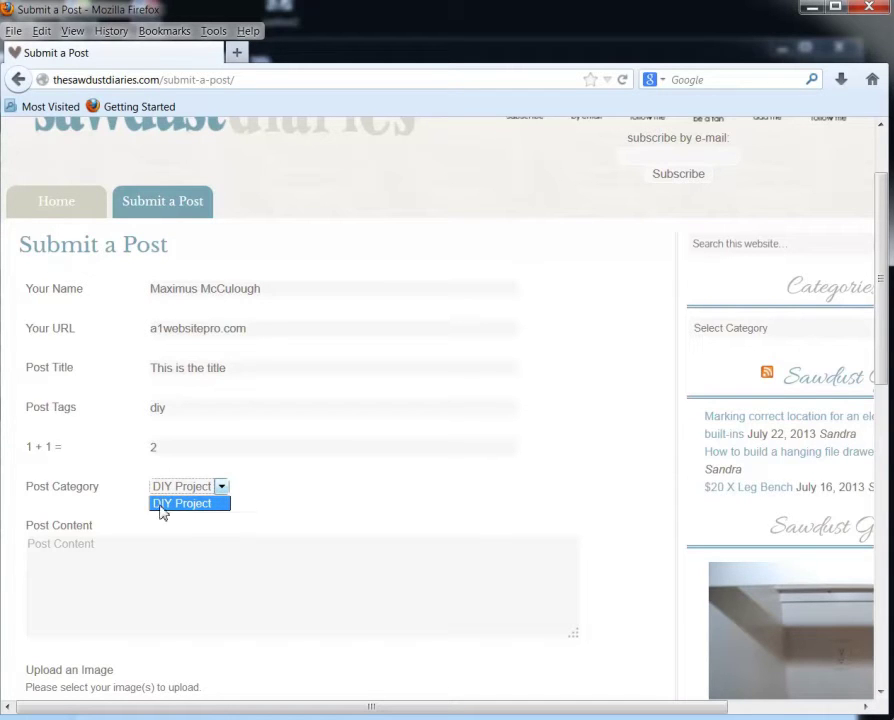
left_click(284, 495)
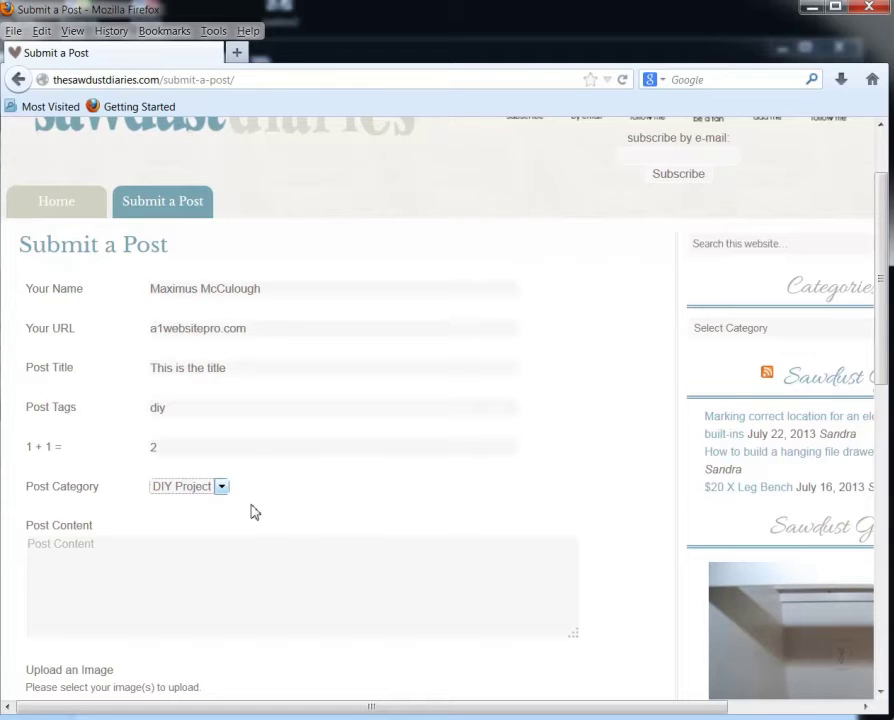
left_click(144, 560)
type("The")
type("s is some content")
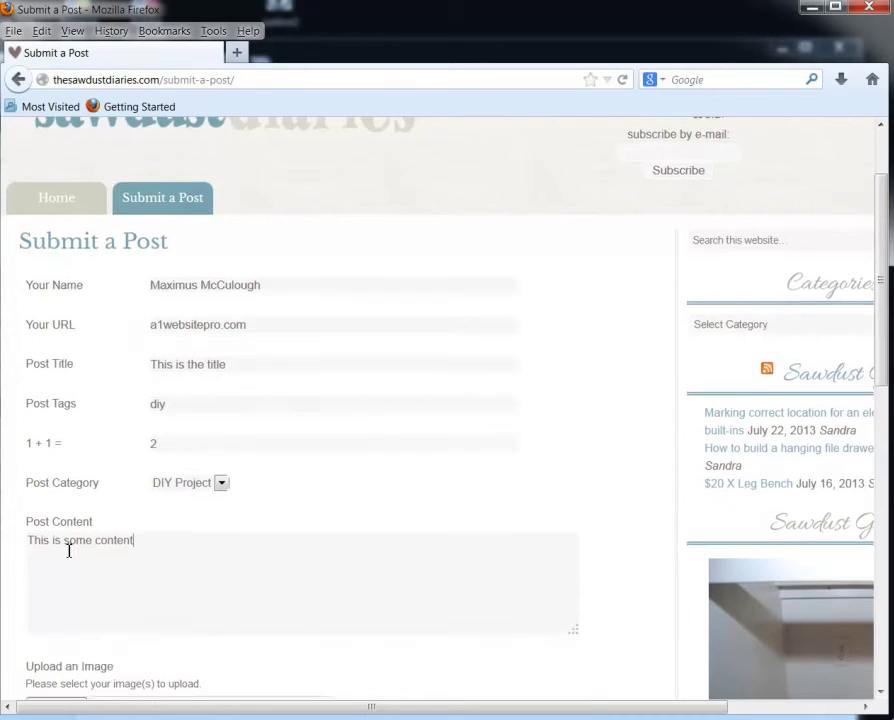
Attach the baby-scratching-head image from the Graphics folder of a1websitespro in Google Drive as the first upload
scroll(100, 552, "down", 3)
left_click(62, 517)
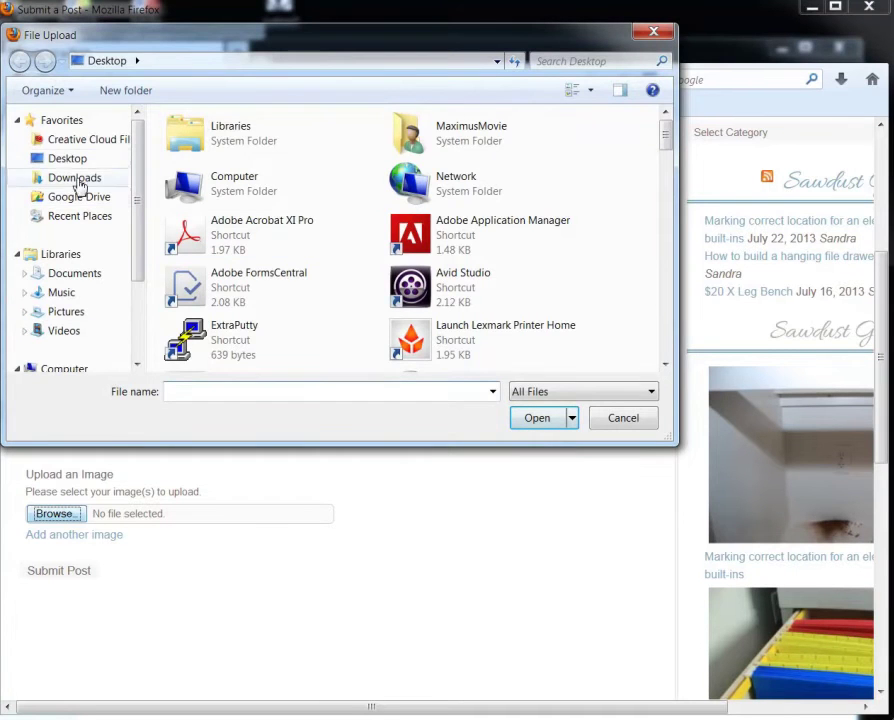
left_click(80, 199)
double_click(206, 163)
double_click(232, 279)
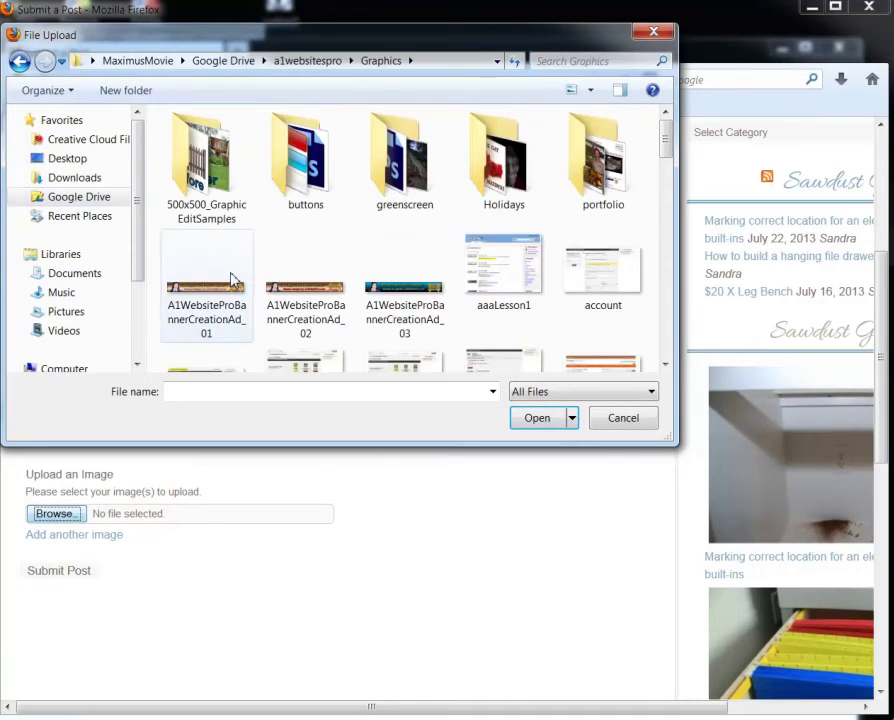
scroll(632, 185, "down", 1)
scroll(628, 190, "down", 2)
scroll(626, 206, "down", 2)
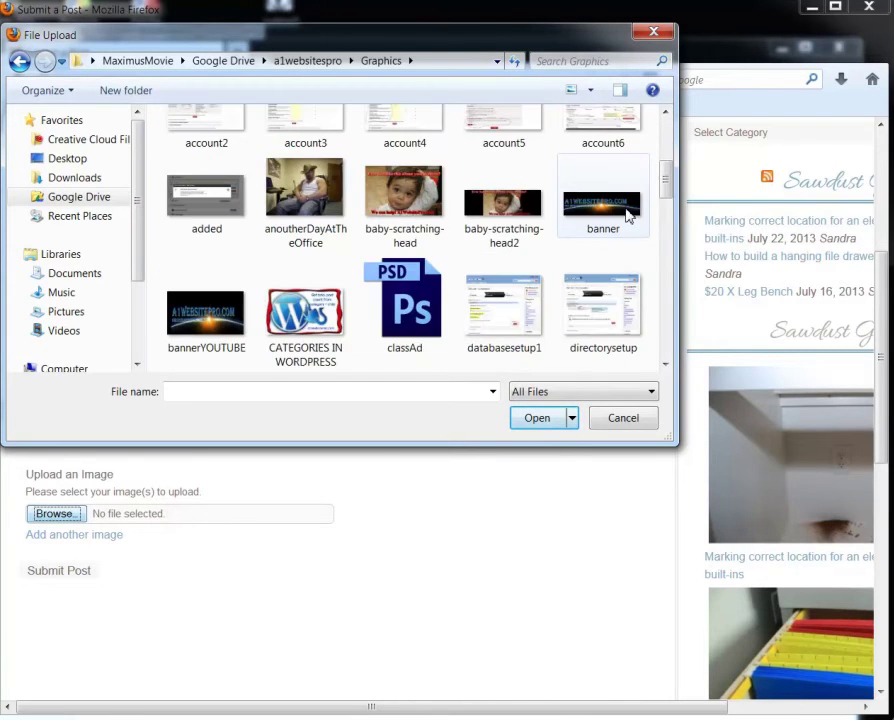
double_click(401, 195)
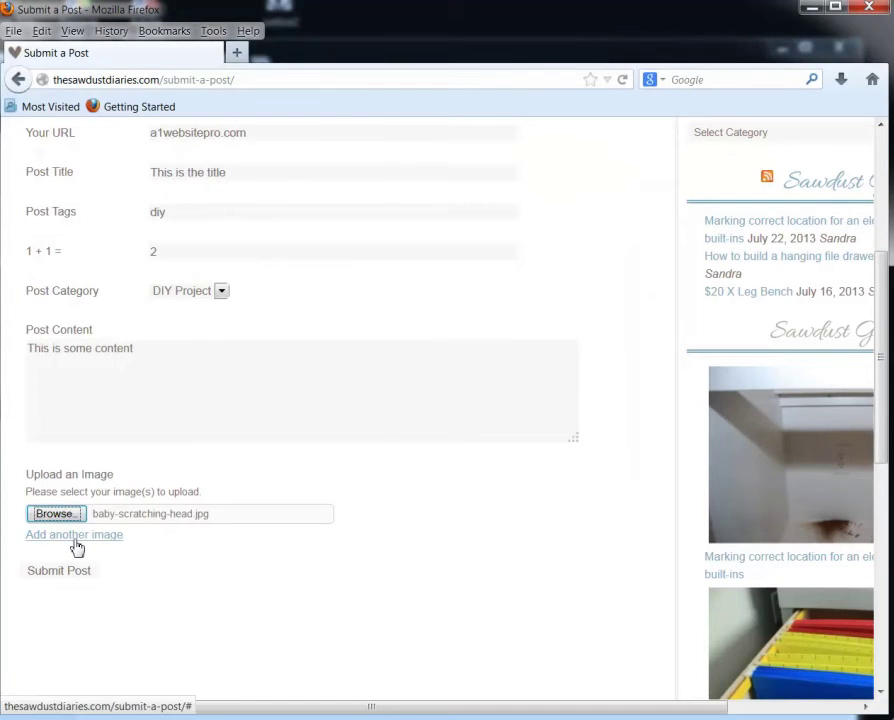
Add another image slot to the form and attach the banner image from the Graphics folder
left_click(72, 536)
left_click(74, 543)
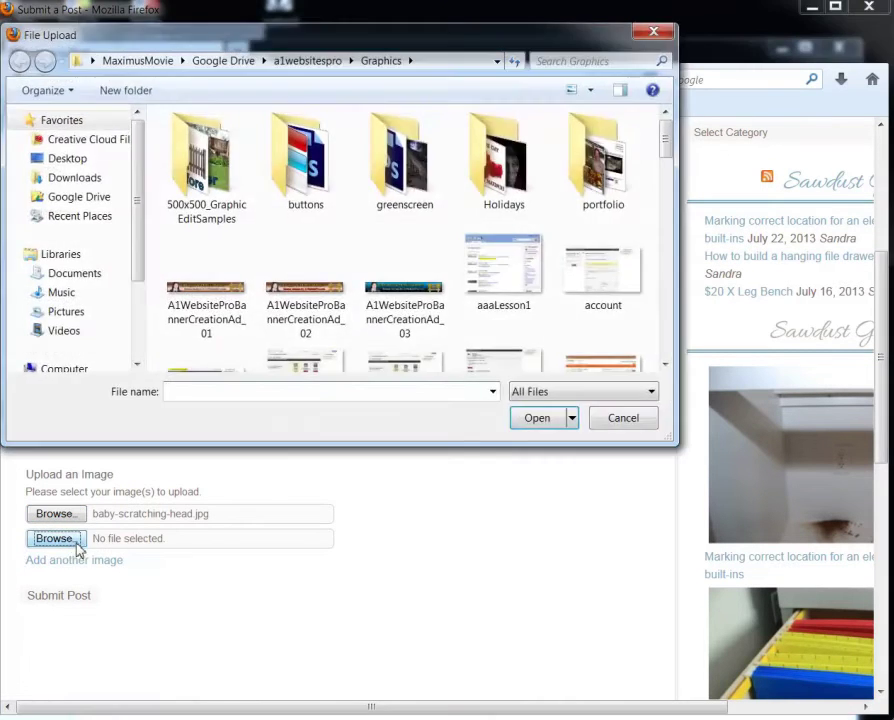
scroll(670, 336, "down", 3)
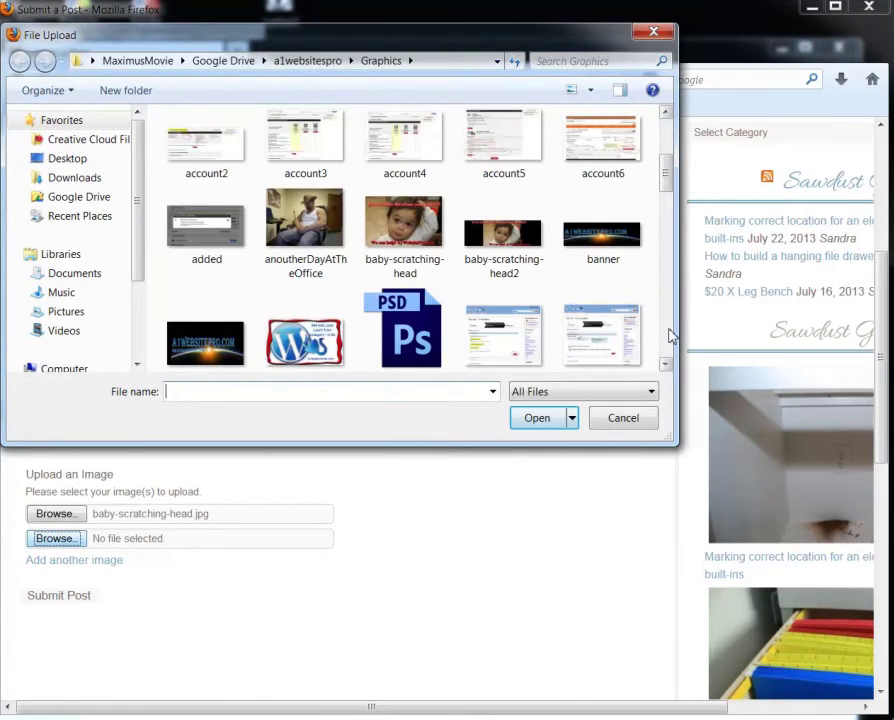
scroll(670, 336, "down", 3)
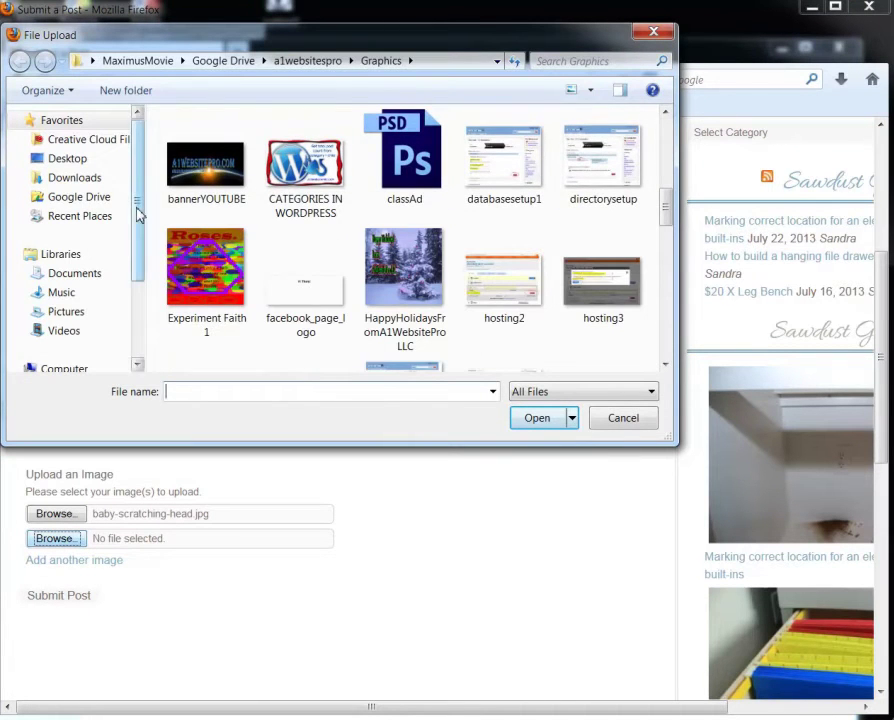
scroll(588, 186, "up", 2)
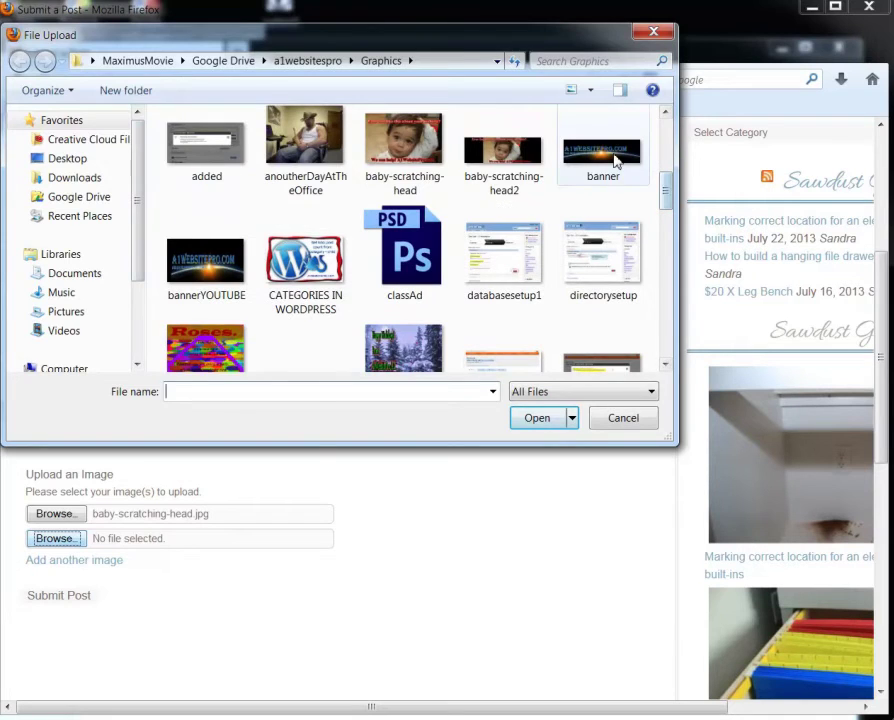
double_click(612, 158)
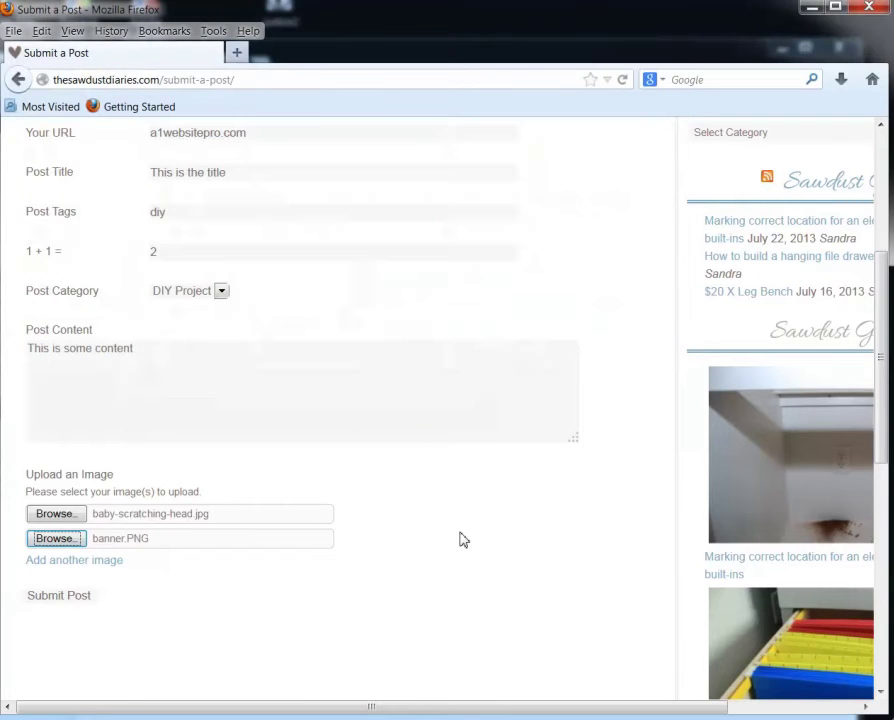
Look over the completed form and submit the post
scroll(470, 554, "up", 3)
scroll(482, 547, "down", 3)
left_click(67, 601)
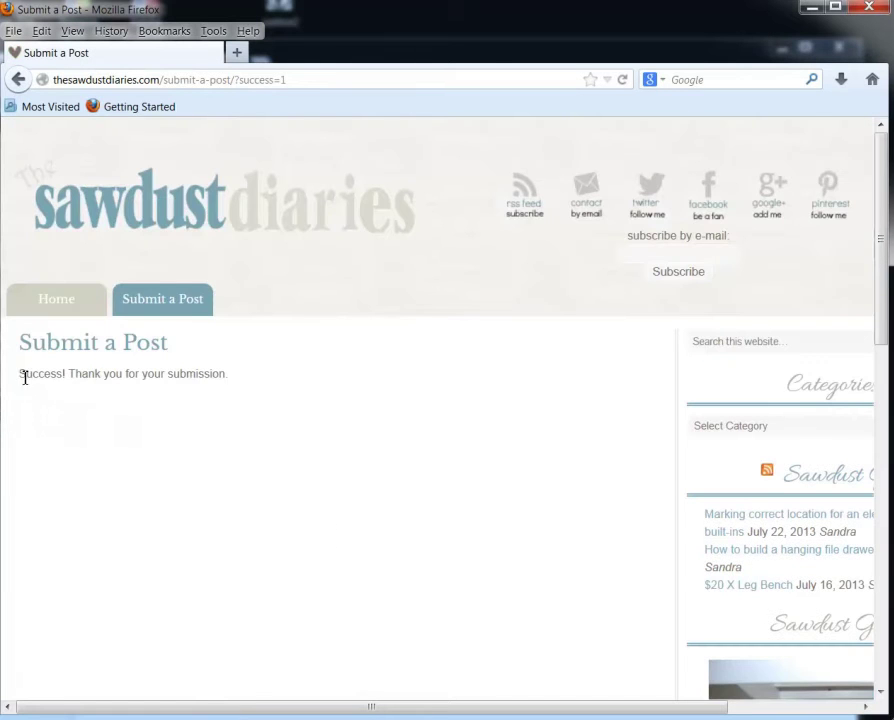
left_click_drag(22, 374, 266, 382)
left_click(267, 384)
Switch to the WordPress admin window, list all posts, and open the pending post "This is the title" for editing
left_click(1, 41)
key("alt+space")
key("x")
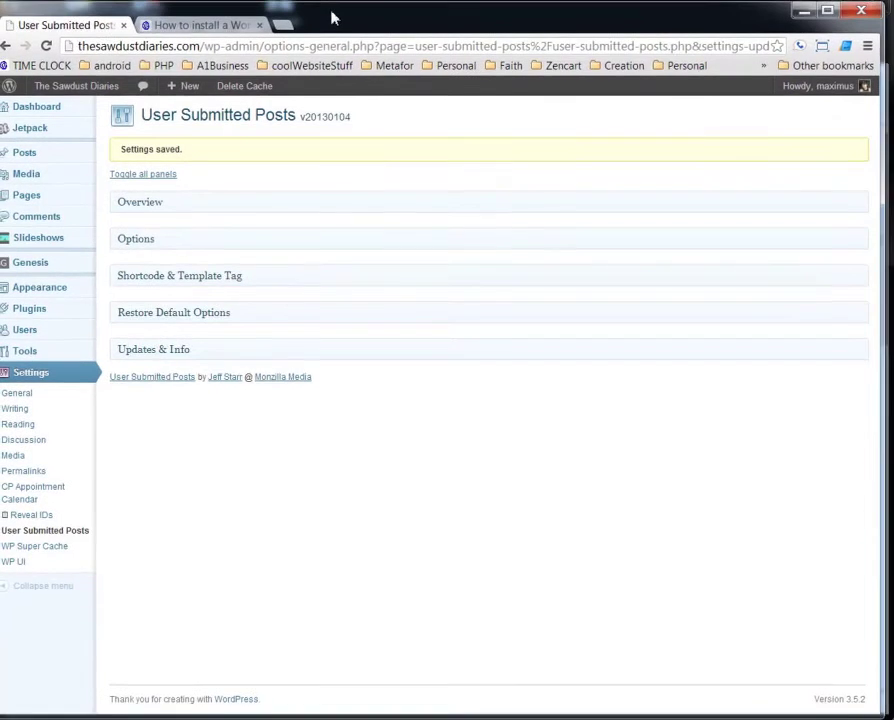
mouse_move(33, 171)
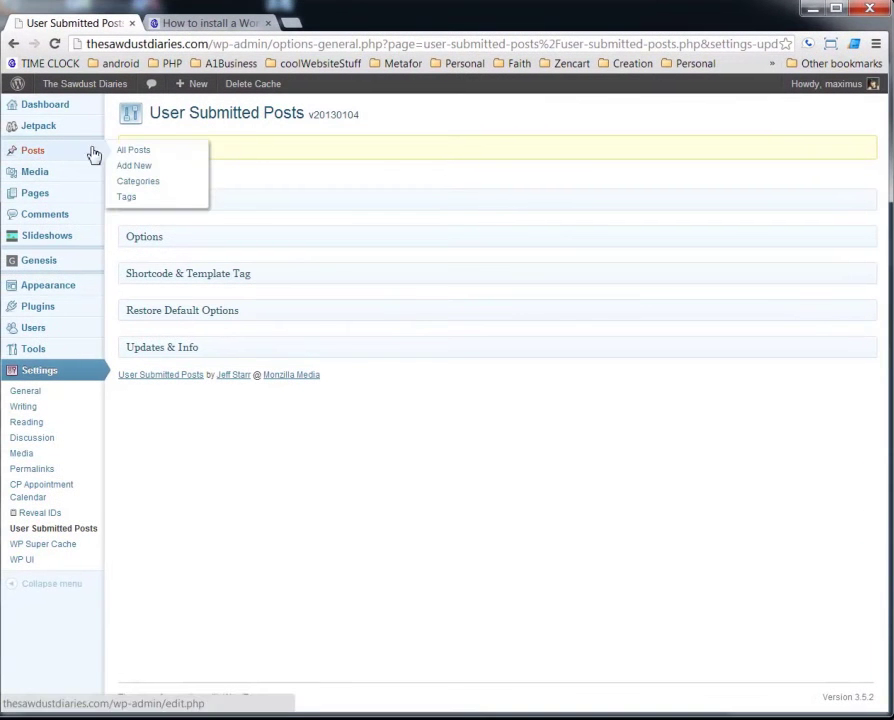
left_click(132, 152)
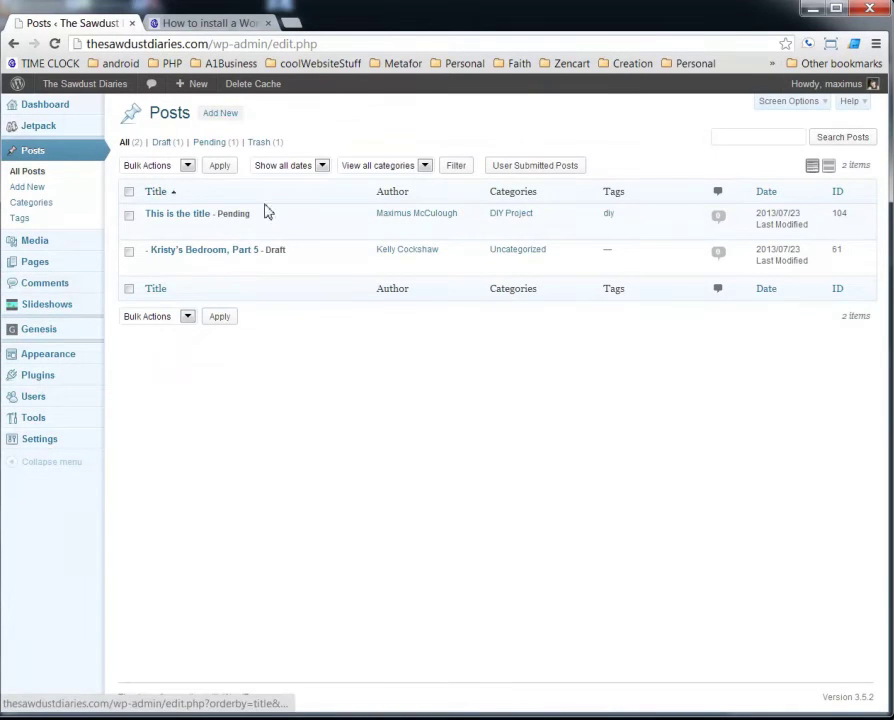
left_click_drag(252, 214, 219, 213)
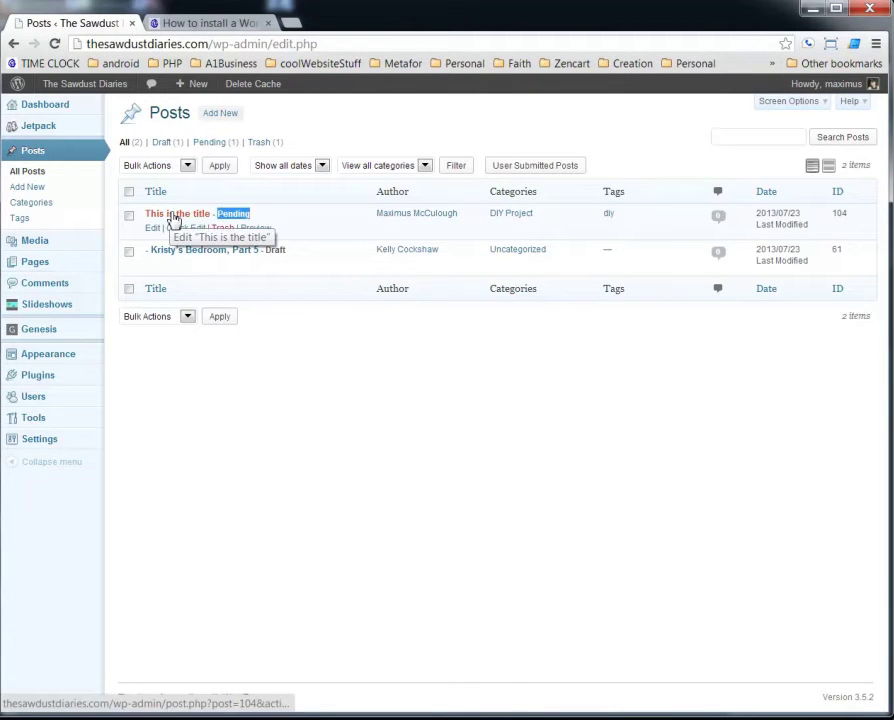
left_click(174, 216)
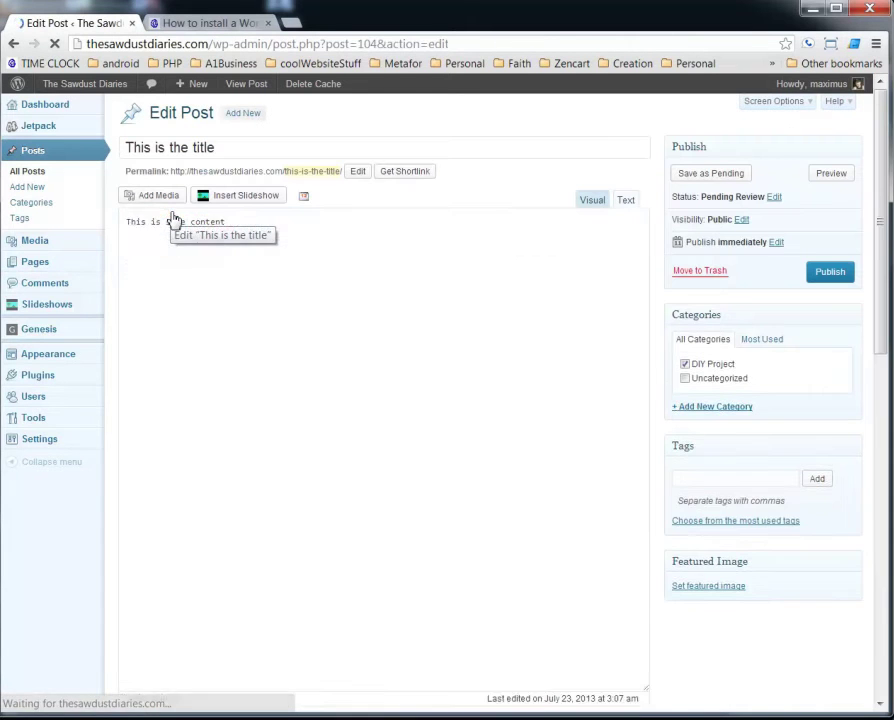
left_click_drag(244, 268, 123, 268)
left_click(276, 324)
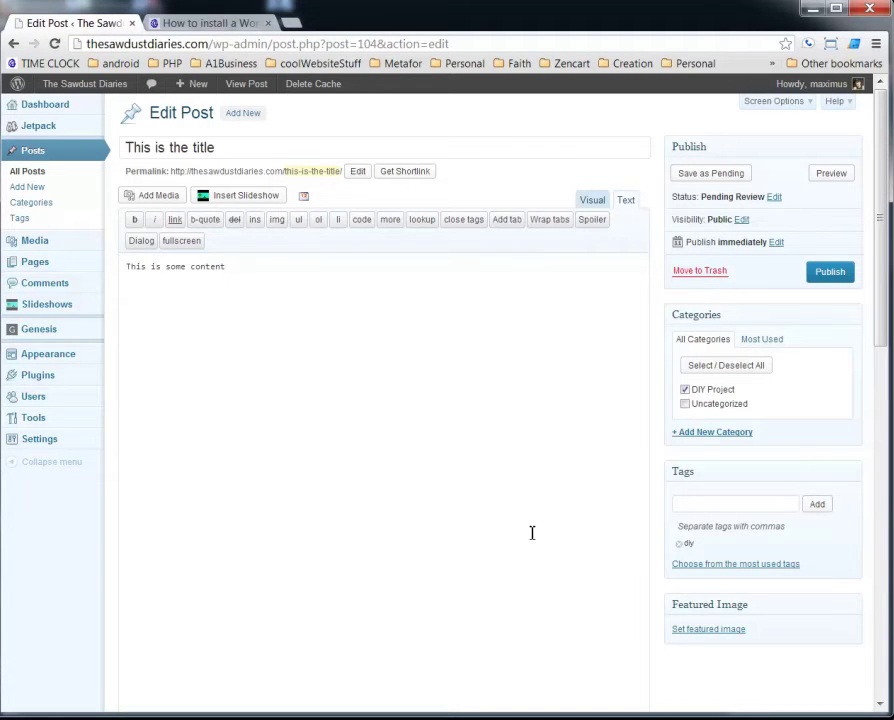
Enable the Custom Fields section in the screen options of the post editor
scroll(532, 533, "down", 2)
scroll(591, 494, "down", 1)
scroll(591, 494, "down", 9)
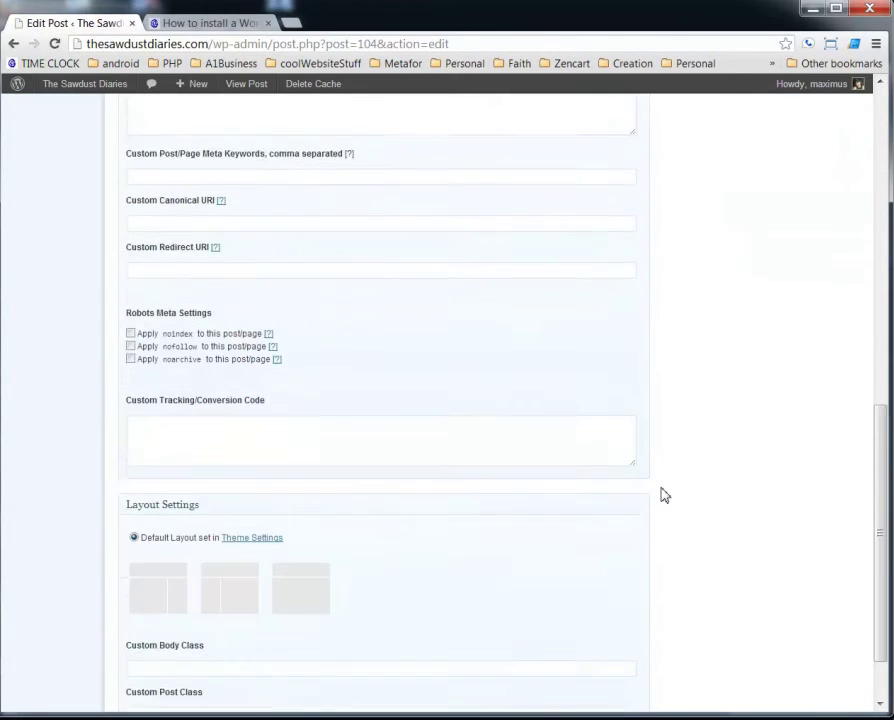
scroll(660, 512, "up", 12)
left_click(764, 103)
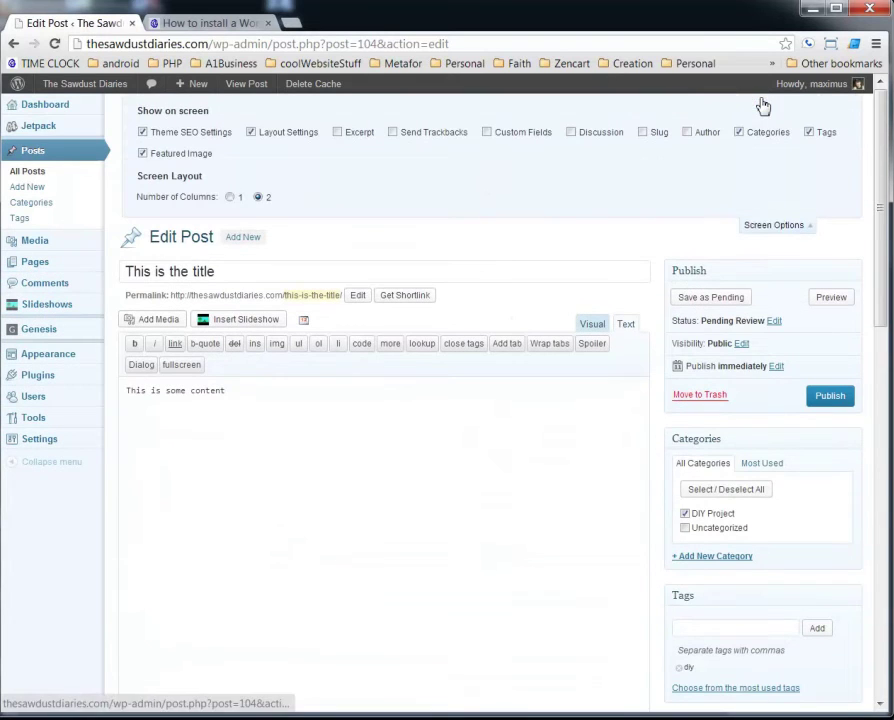
left_click(487, 132)
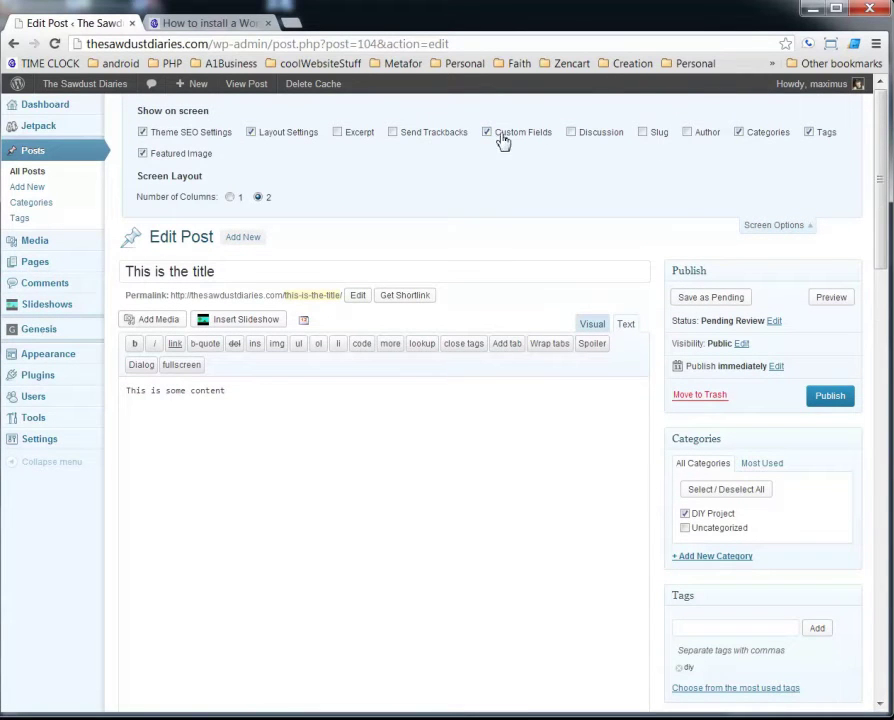
left_click(766, 230)
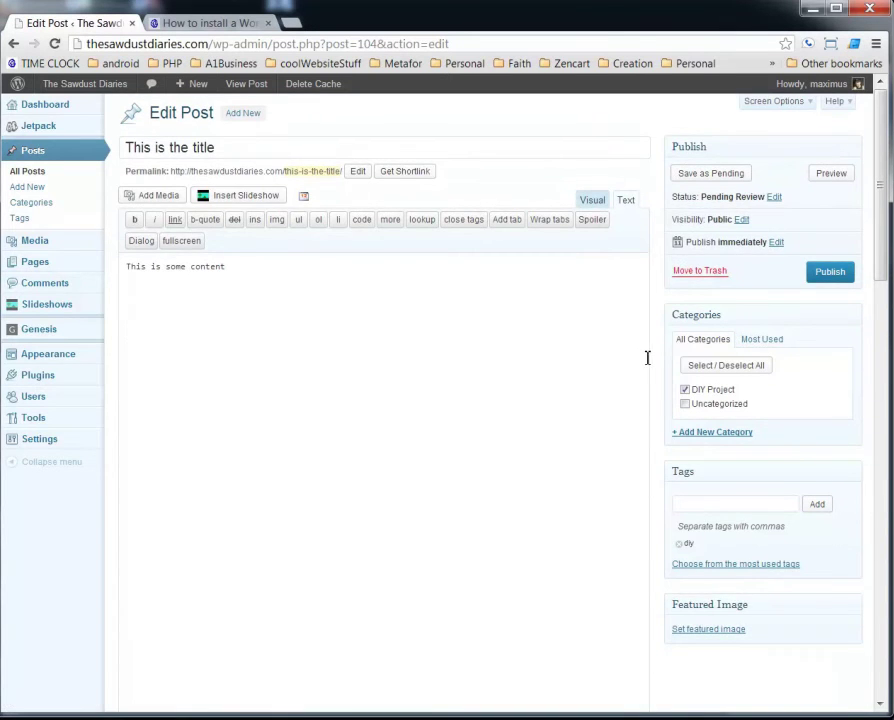
Review the submission's custom fields at the end of the edit page and publish the post
scroll(664, 362, "down", 5)
scroll(684, 370, "down", 6)
scroll(733, 383, "down", 1)
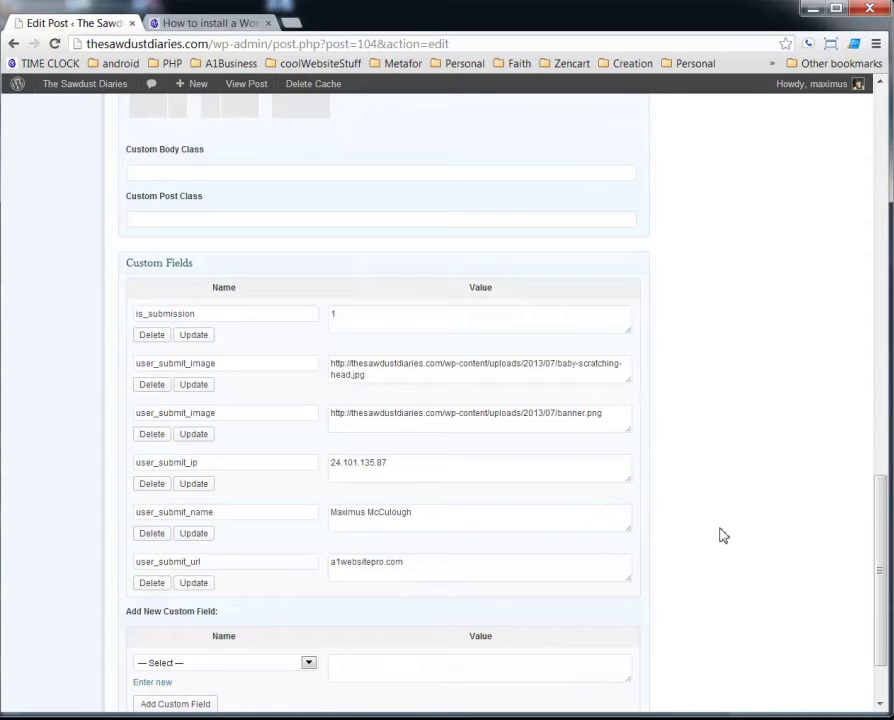
scroll(724, 533, "up", 10)
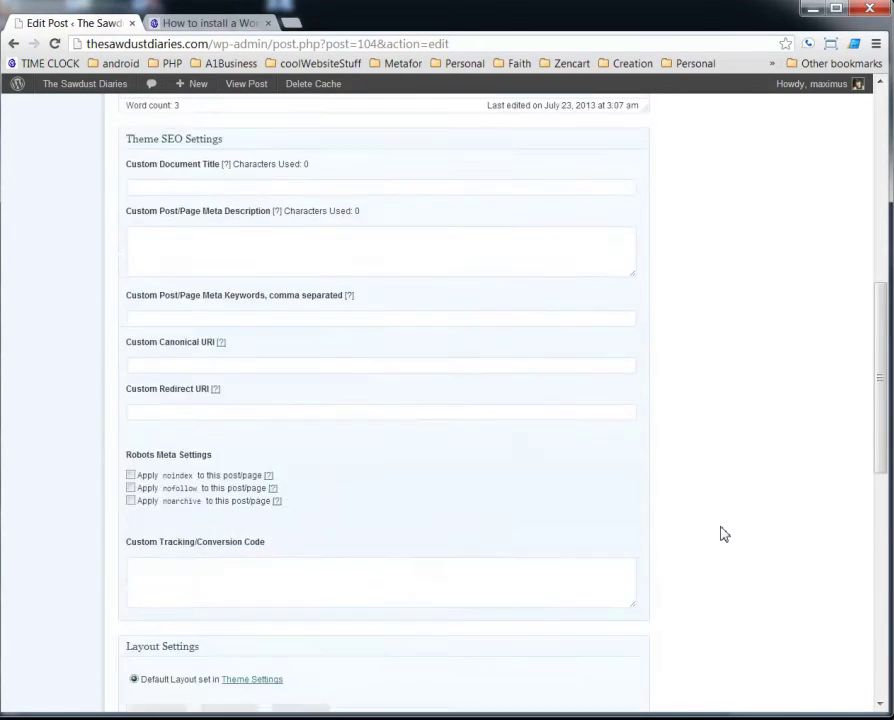
scroll(738, 560, "down", 5)
scroll(744, 547, "up", 8)
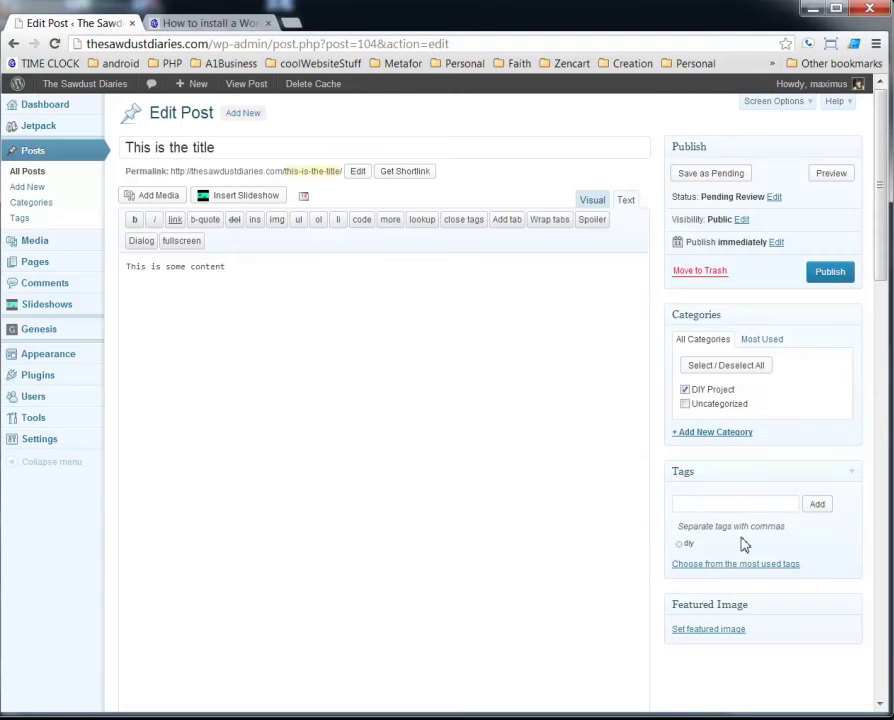
left_click(830, 273)
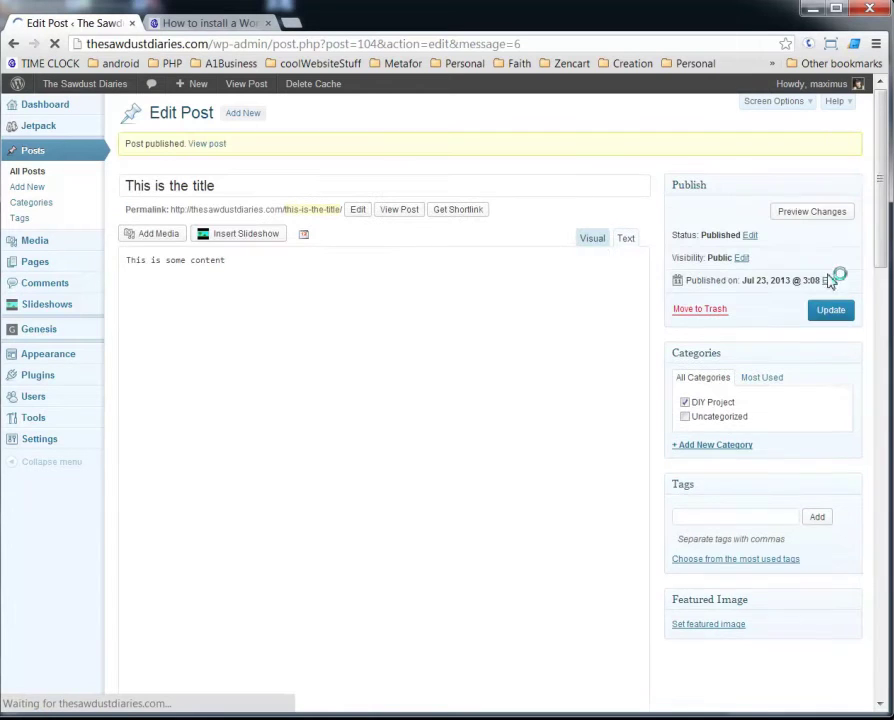
Switch to the Firefox window, open the site's home page and look over the published post "This is the title"
key("alt+Tab")
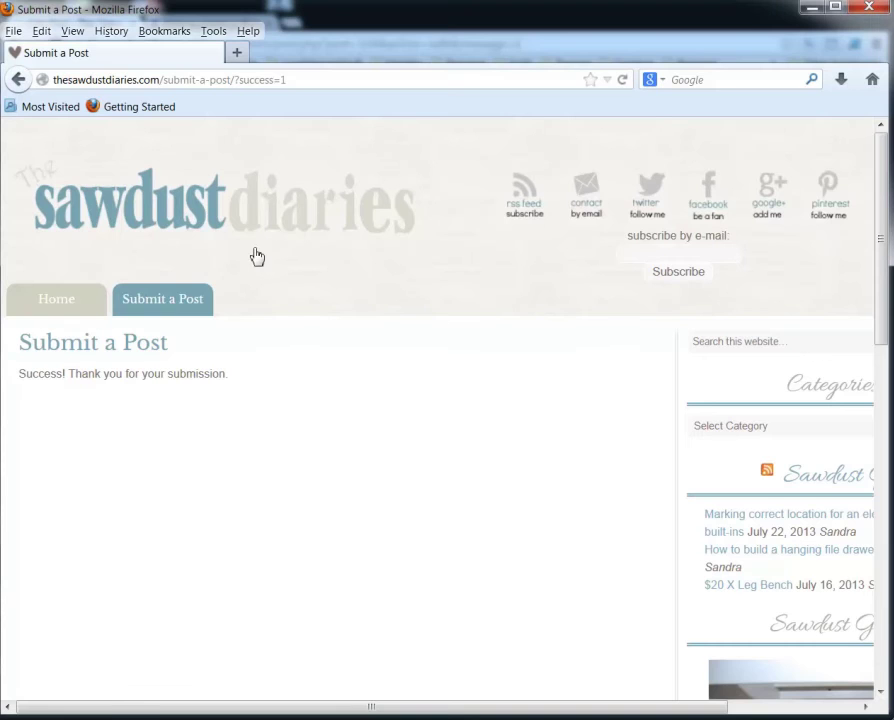
left_click(235, 214)
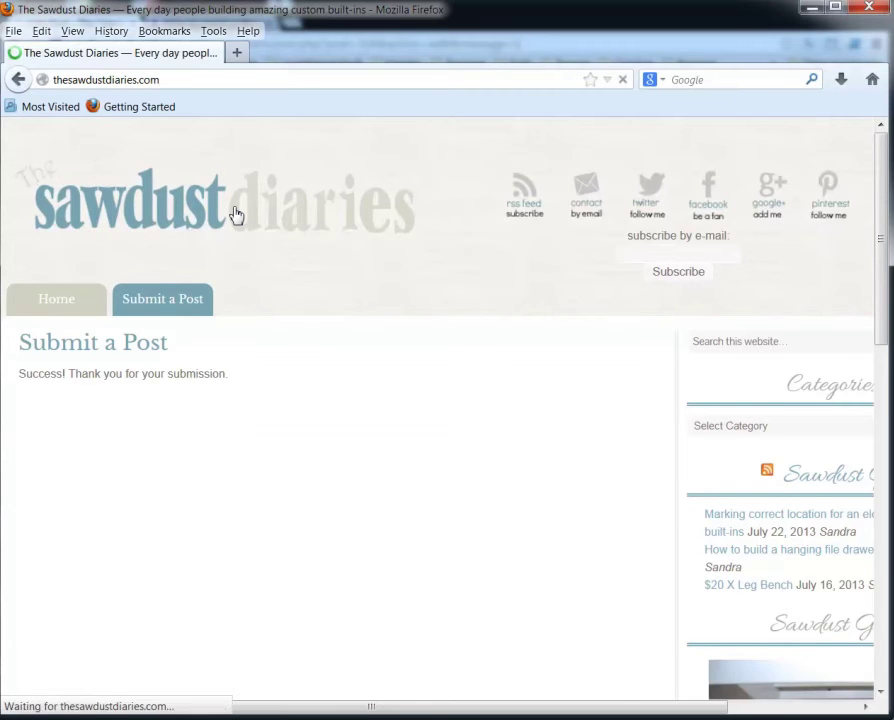
scroll(420, 280, "down", 5)
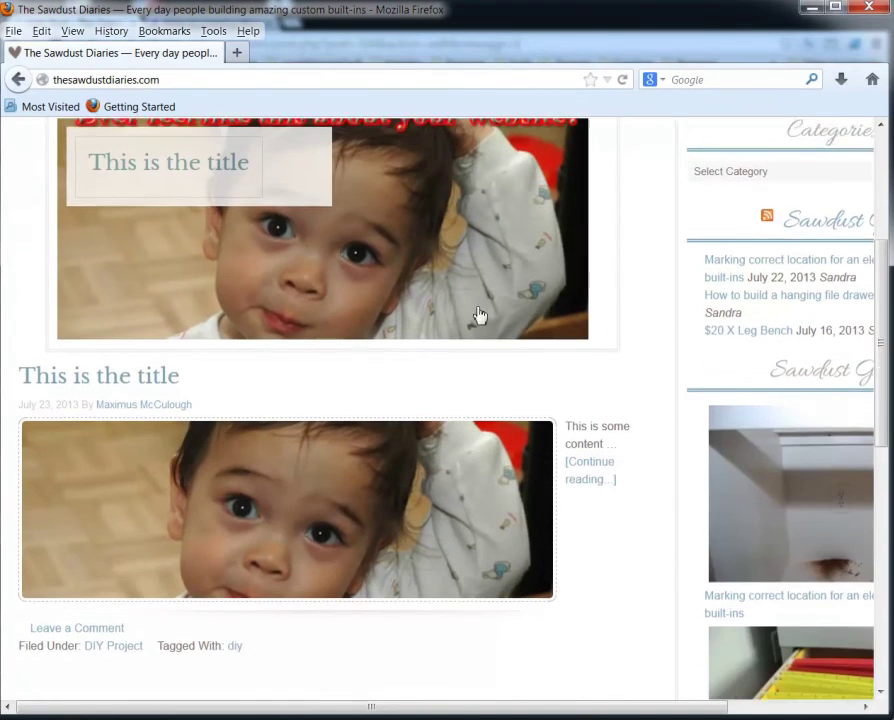
scroll(372, 278, "up", 5)
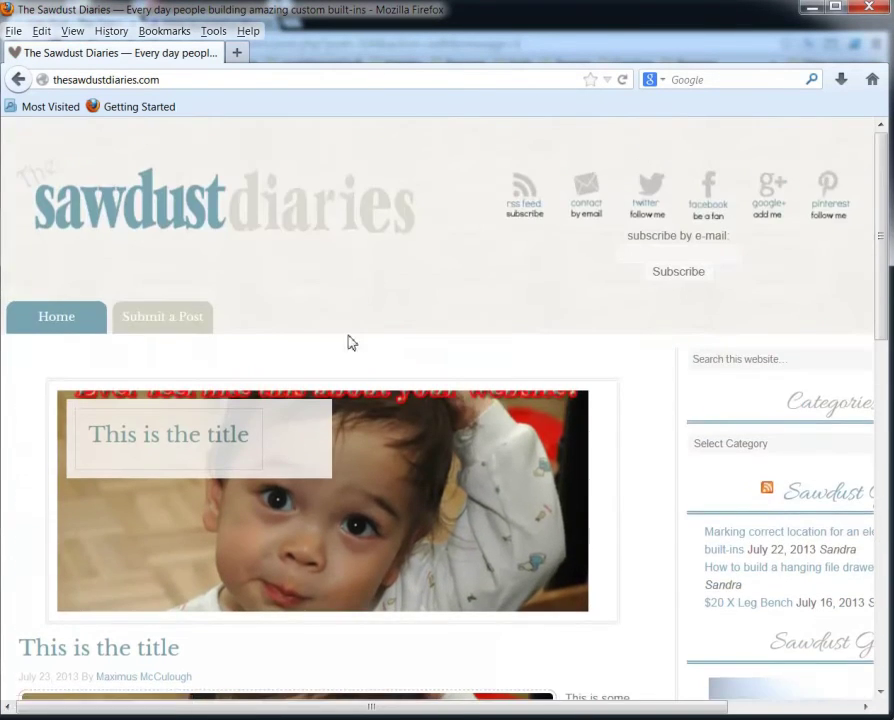
scroll(354, 347, "down", 5)
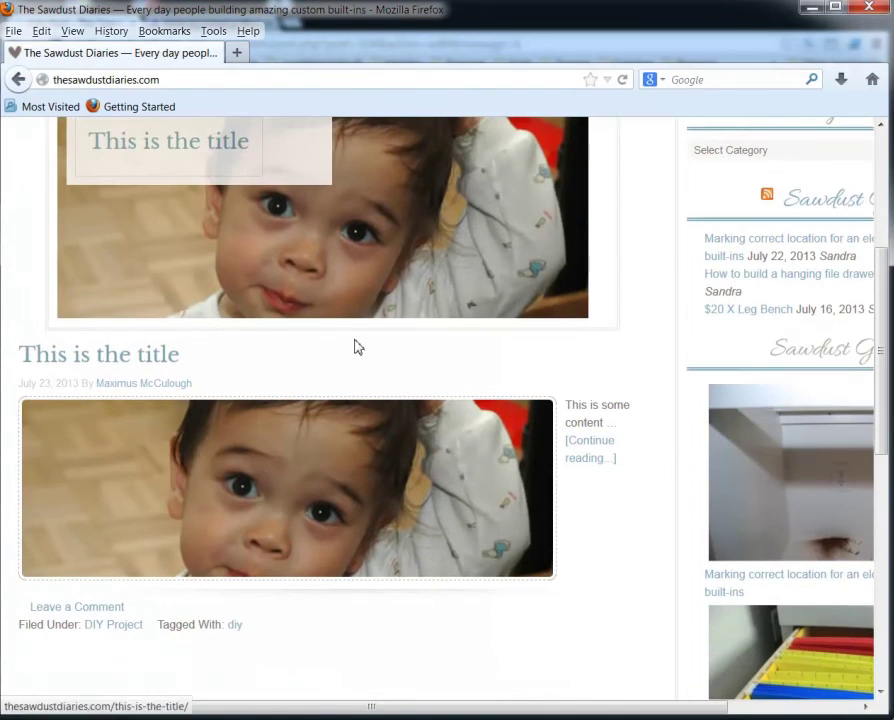
Open the full post "This is the title" and examine its body text, submitted images, tags and comment area
left_click(79, 367)
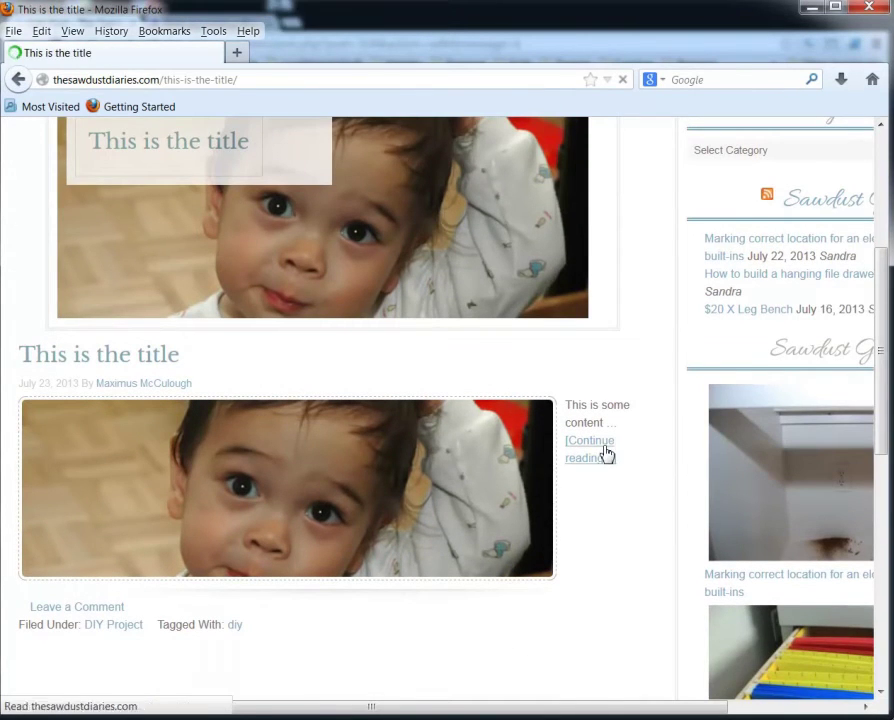
scroll(510, 478, "down", 6)
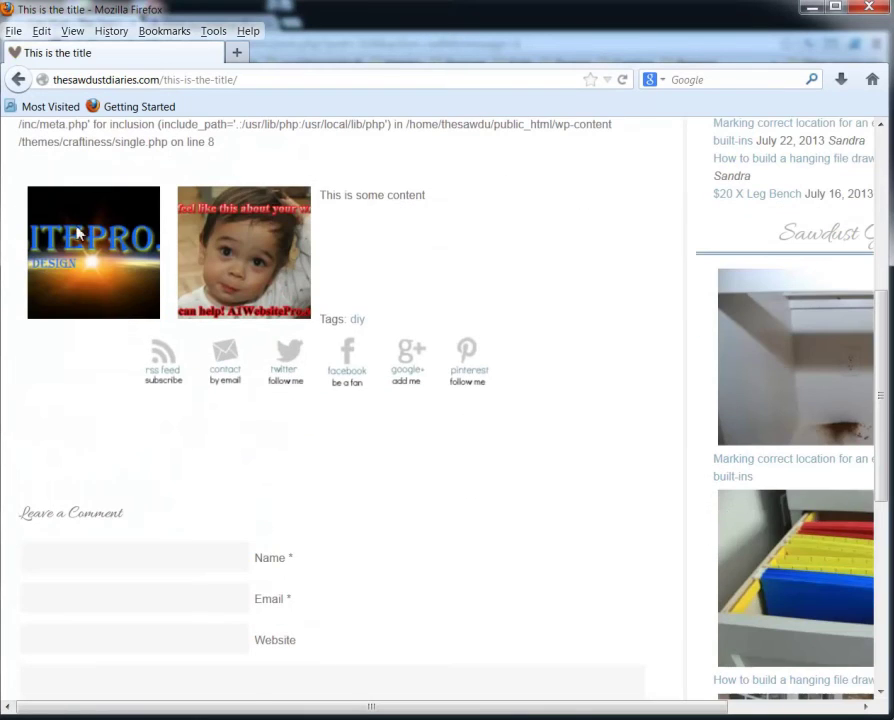
scroll(468, 262, "up", 5)
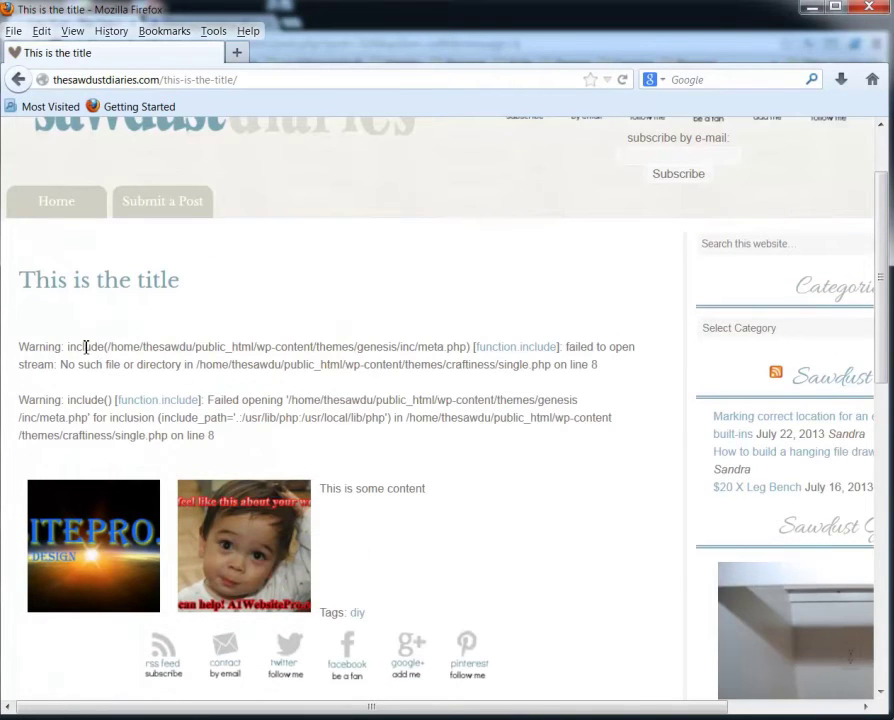
left_click_drag(86, 347, 348, 366)
left_click(406, 366)
scroll(380, 518, "down", 3)
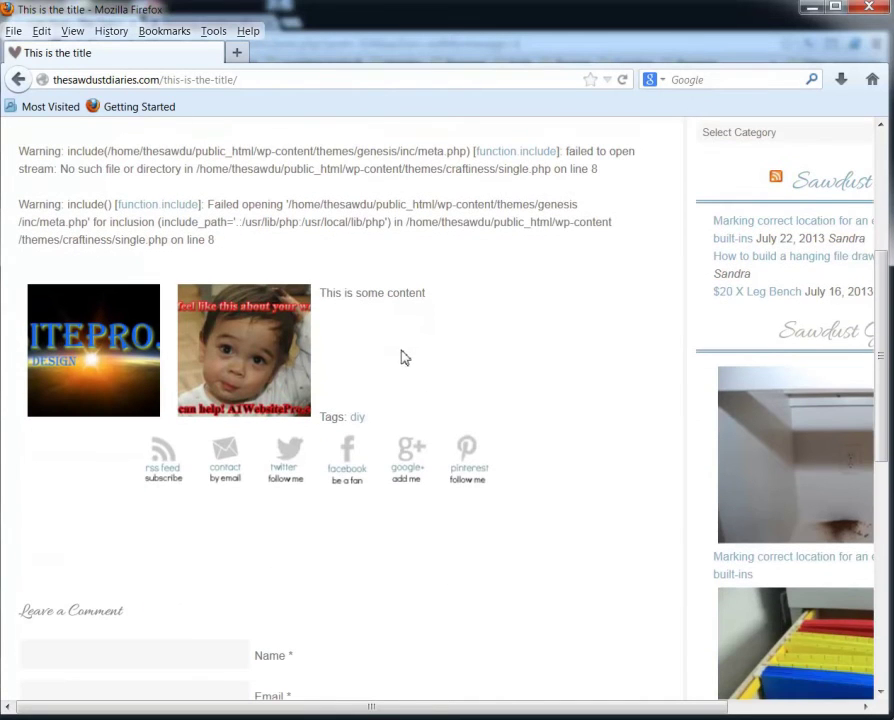
scroll(515, 362, "down", 3)
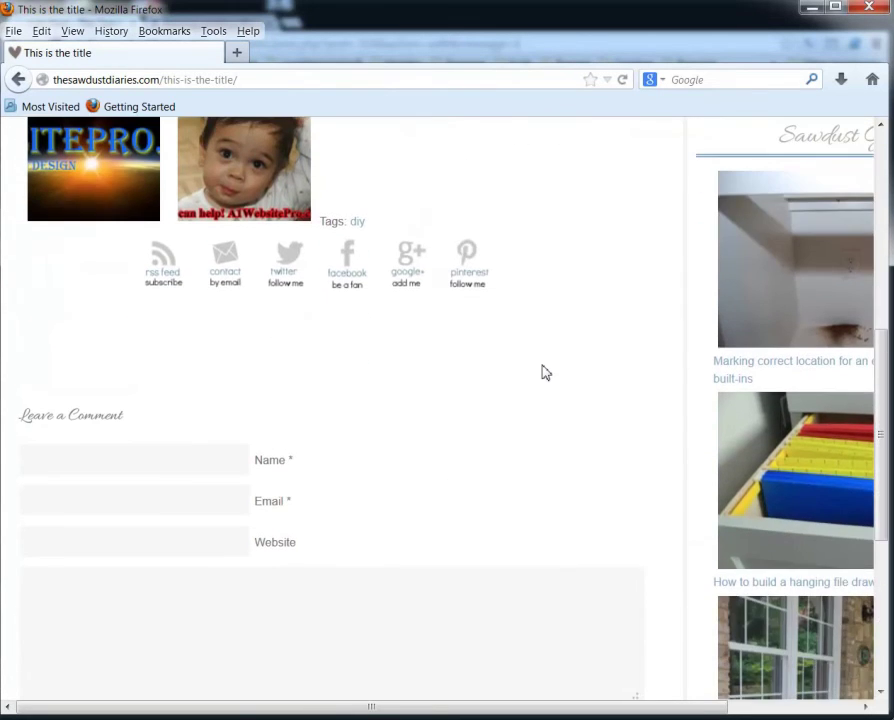
scroll(544, 372, "up", 1)
scroll(545, 374, "up", 8)
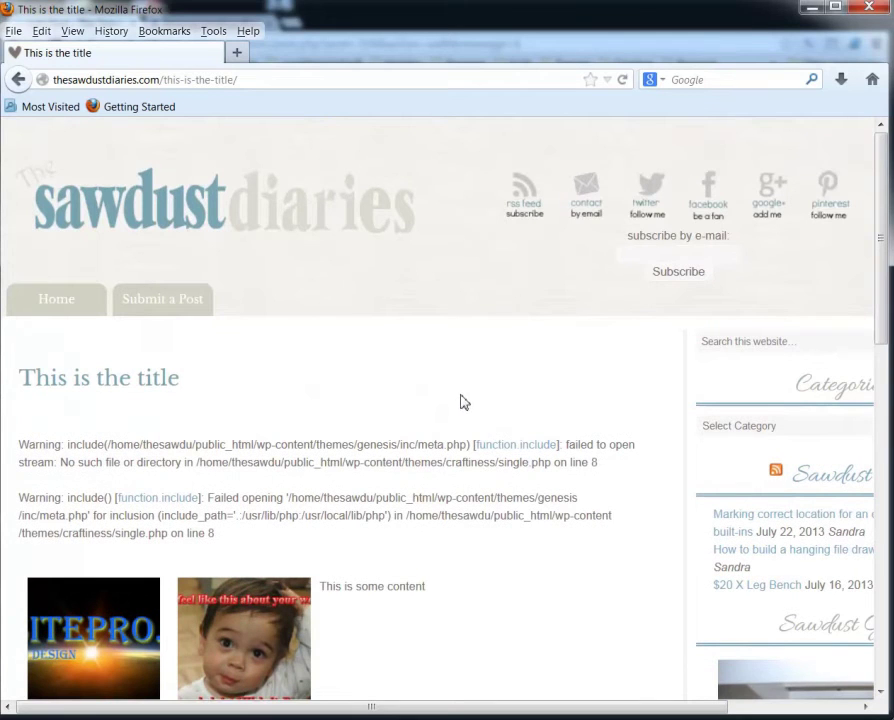
Minimize Firefox to return to the WordPress admin window and open the User Submitted Posts settings
left_click(813, 10)
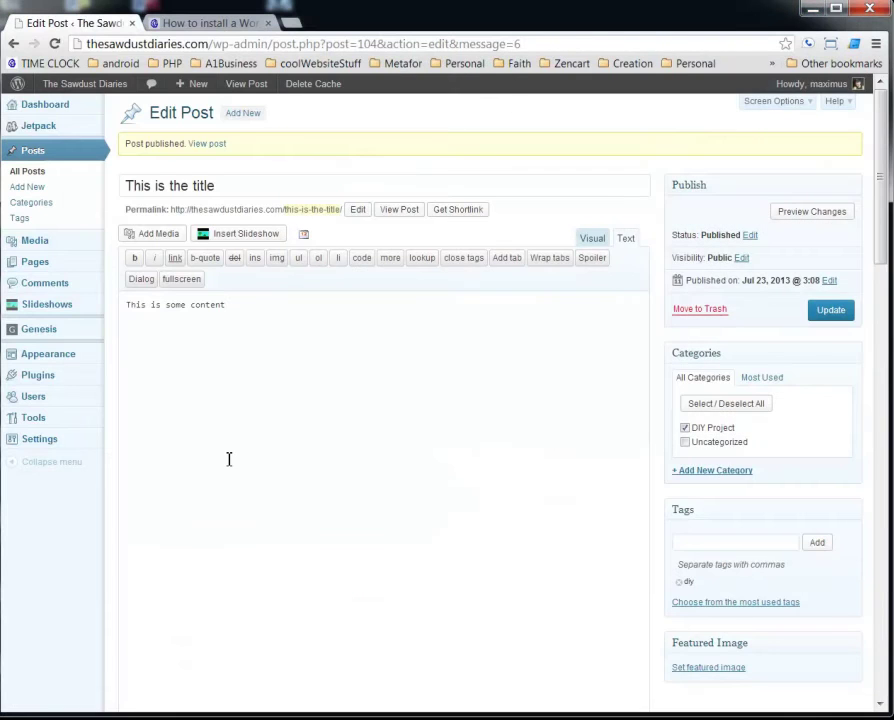
mouse_move(60, 443)
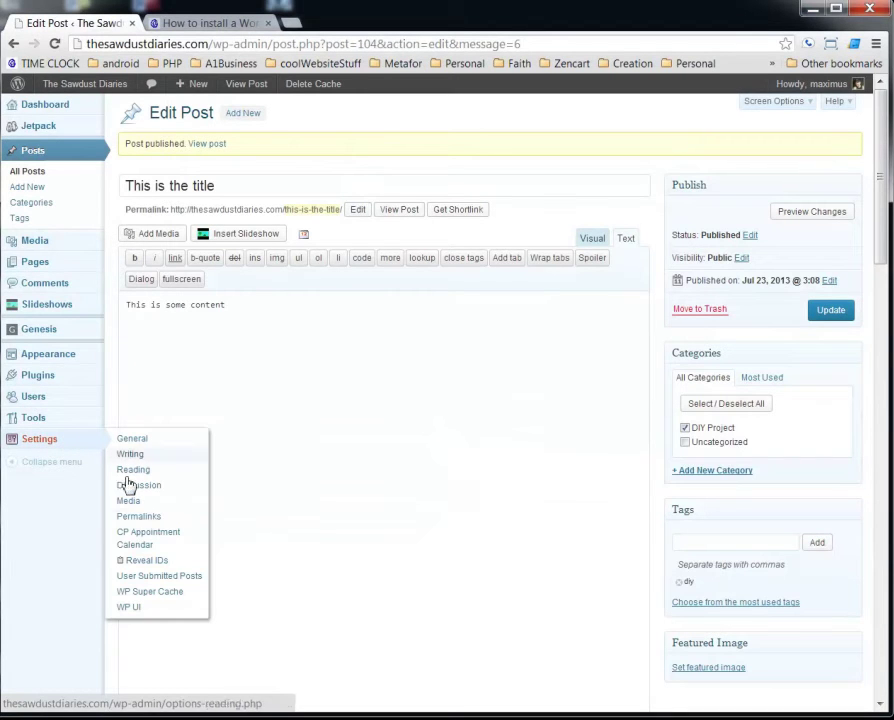
left_click(172, 577)
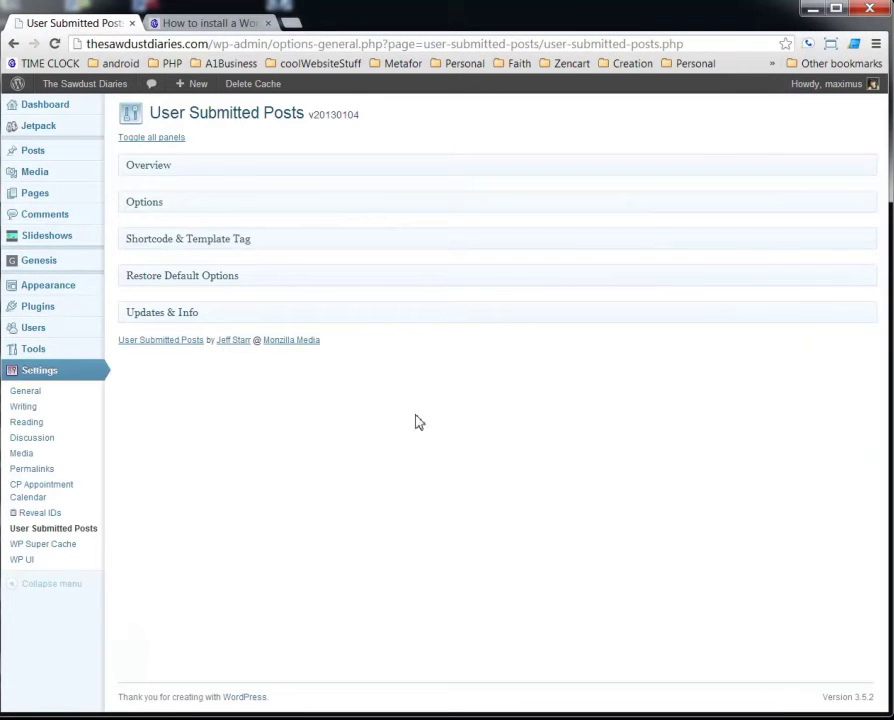
Look through the "How To Install A WordPress Plugin" article, including Step #2 and Step #3, and return to the User Submitted Posts settings
left_click(208, 24)
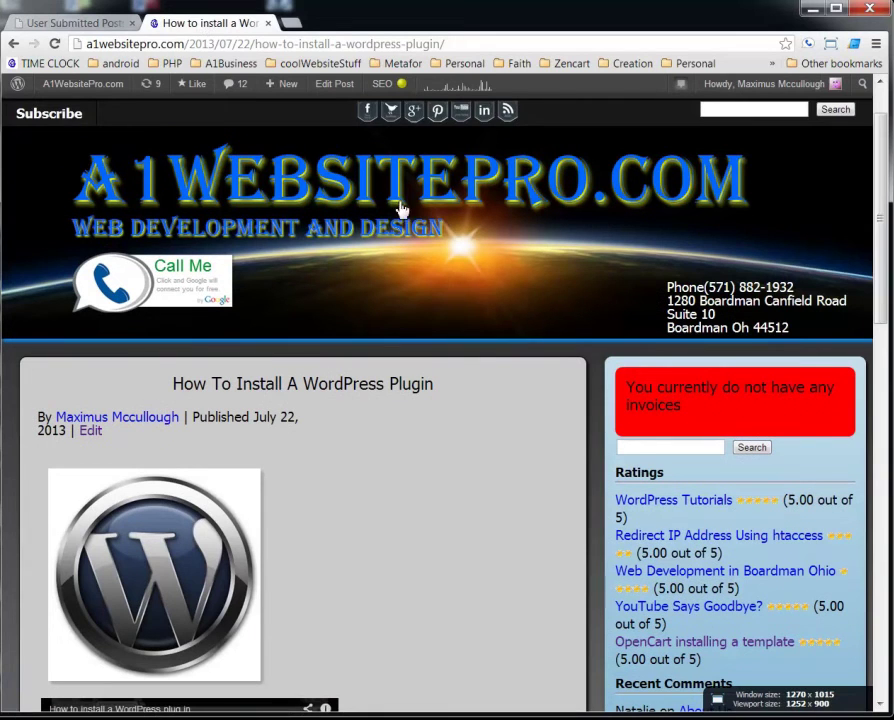
scroll(435, 502, "down", 1)
left_click_drag(173, 313, 497, 323)
scroll(426, 426, "down", 3)
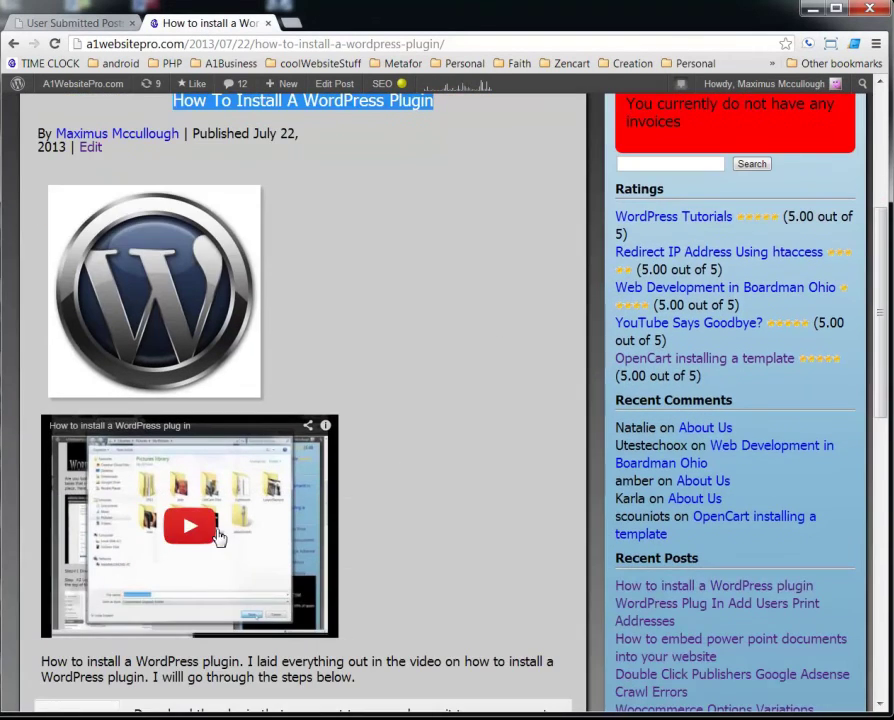
scroll(476, 476, "down", 6)
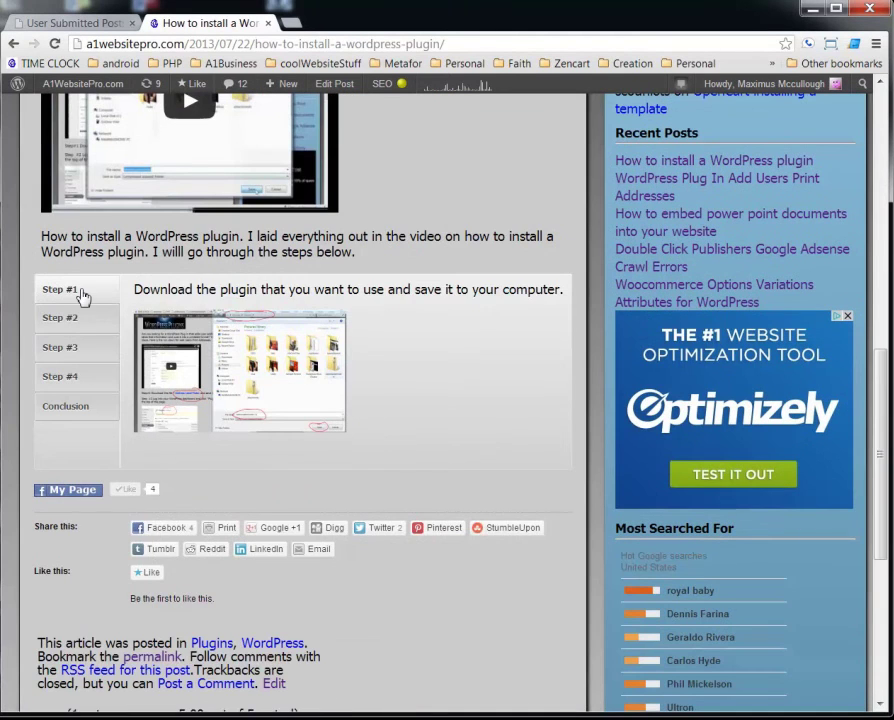
left_click(78, 325)
left_click(80, 346)
scroll(379, 366, "up", 5)
left_click(72, 22)
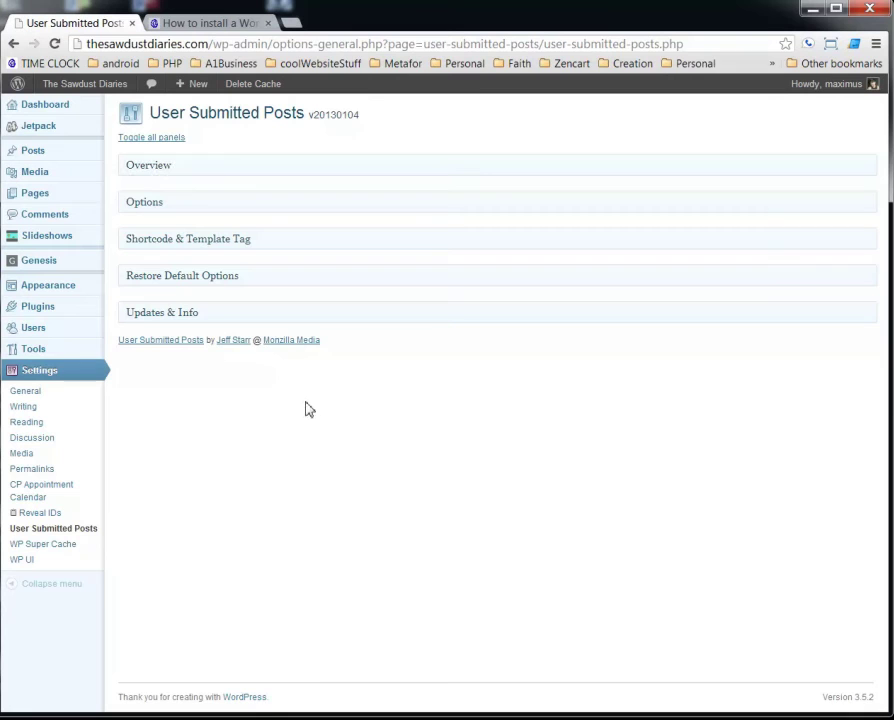
Expand the plugin's Options section, and compare its form fields with the site's Submit a Post form in Firefox
left_click(179, 205)
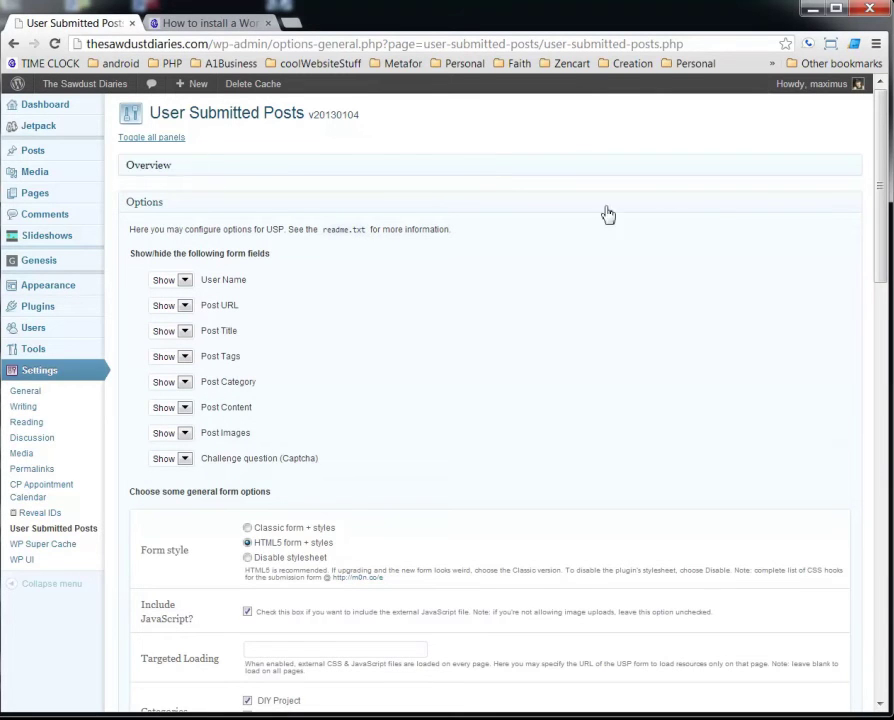
key("alt+Tab")
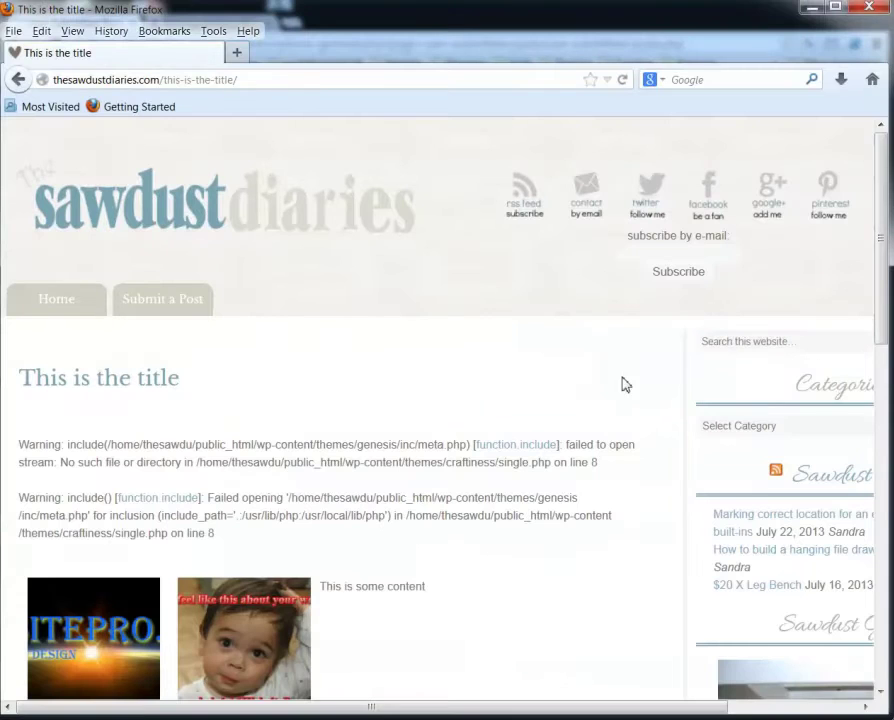
left_click(183, 305)
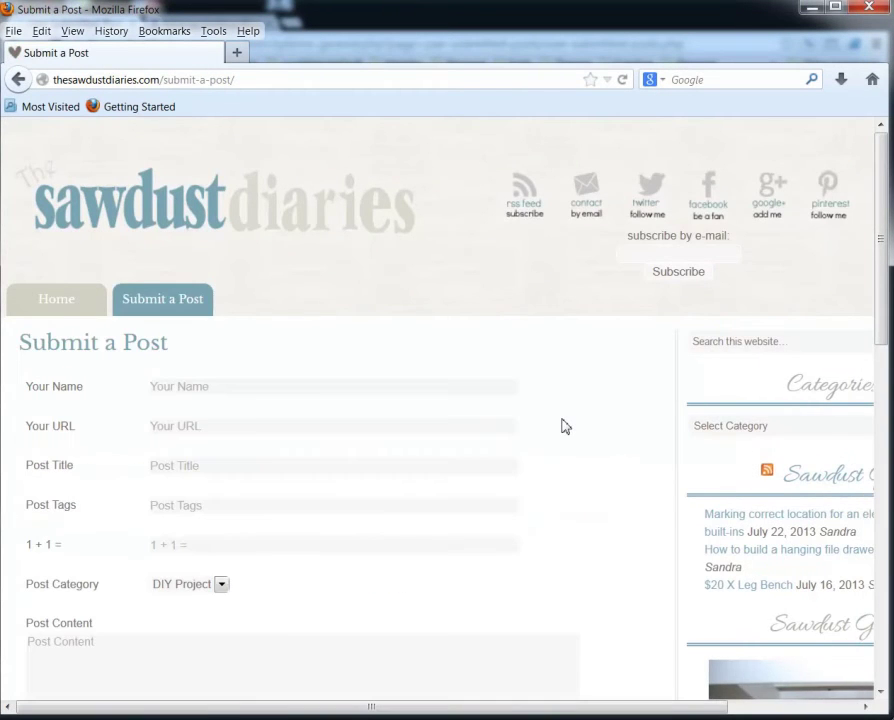
scroll(430, 397, "down", 5)
scroll(166, 246, "up", 3)
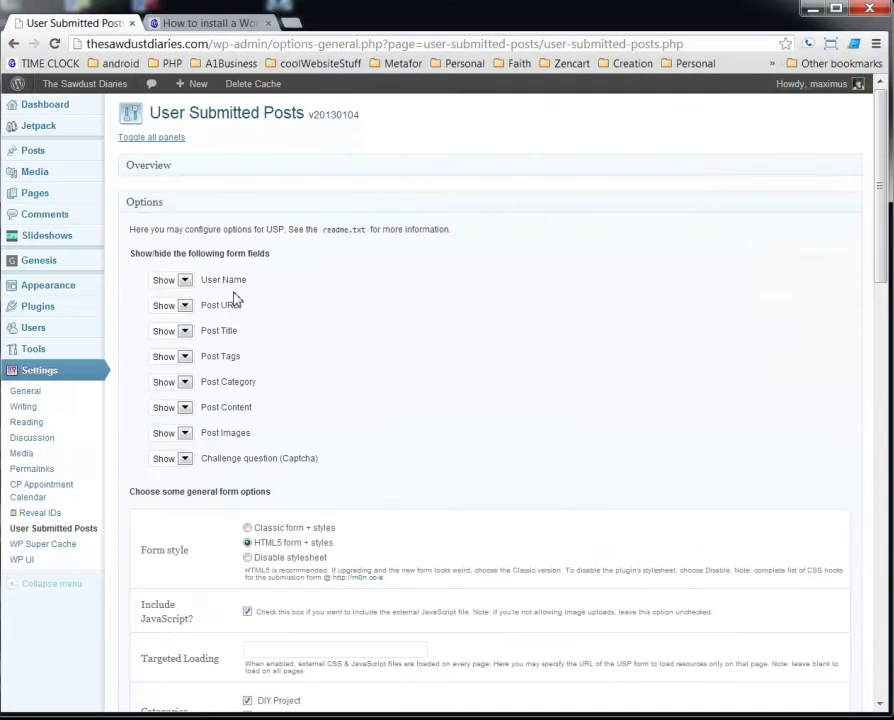
In the admin window, check the show/hide choices for Post Tags and review the general form options
left_click(185, 357)
left_click(185, 357)
scroll(432, 382, "down", 3)
scroll(432, 380, "down", 1)
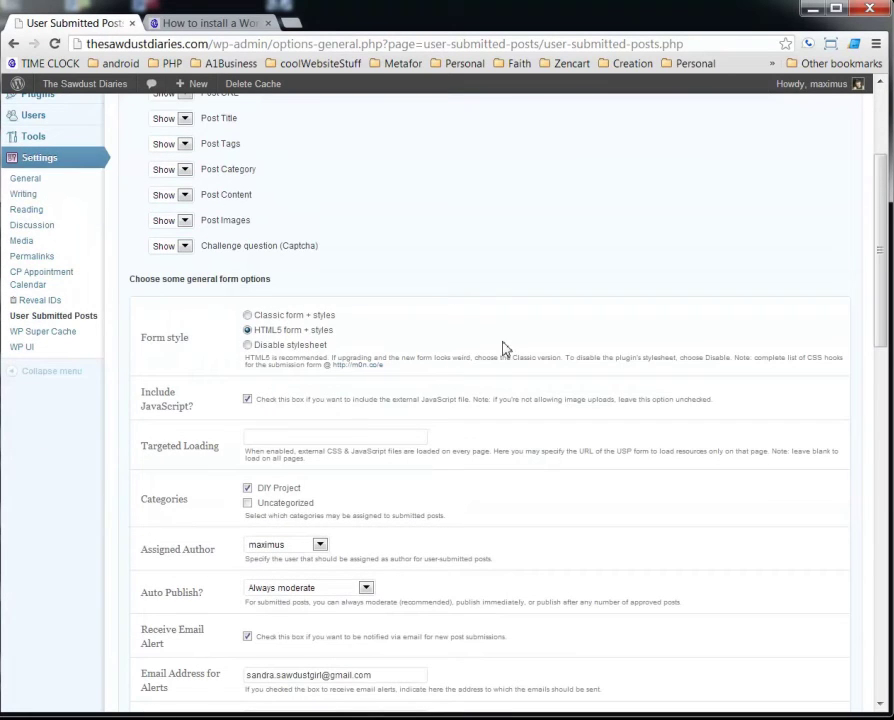
scroll(506, 350, "down", 1)
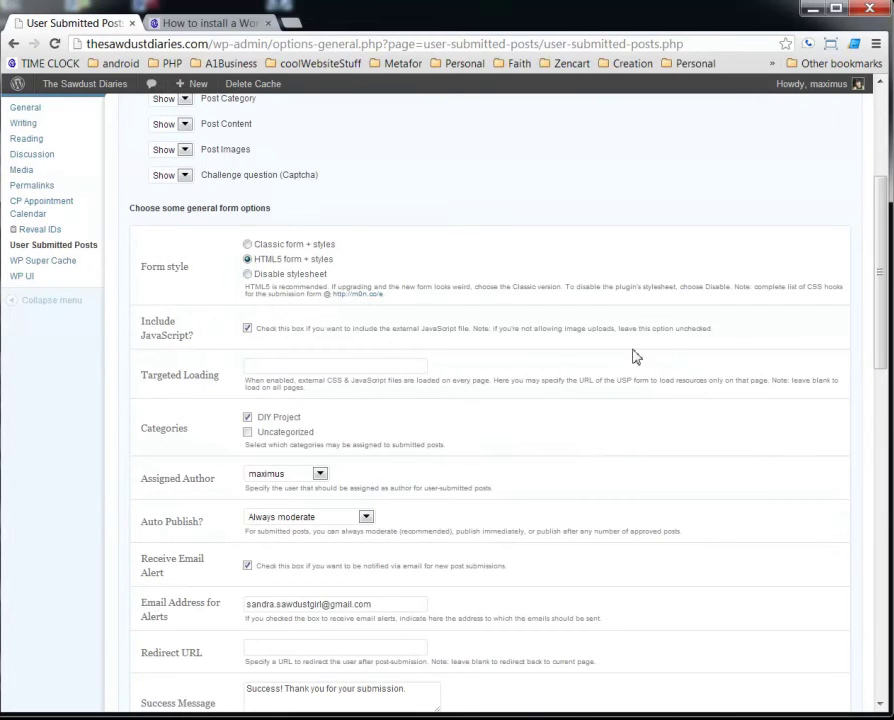
scroll(650, 357, "down", 2)
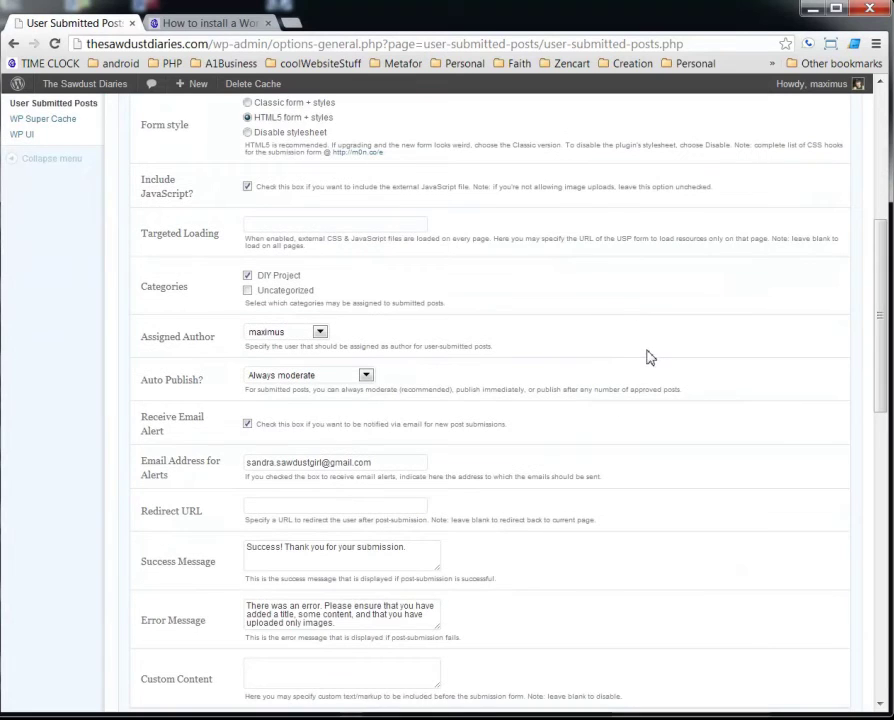
scroll(651, 350, "down", 1)
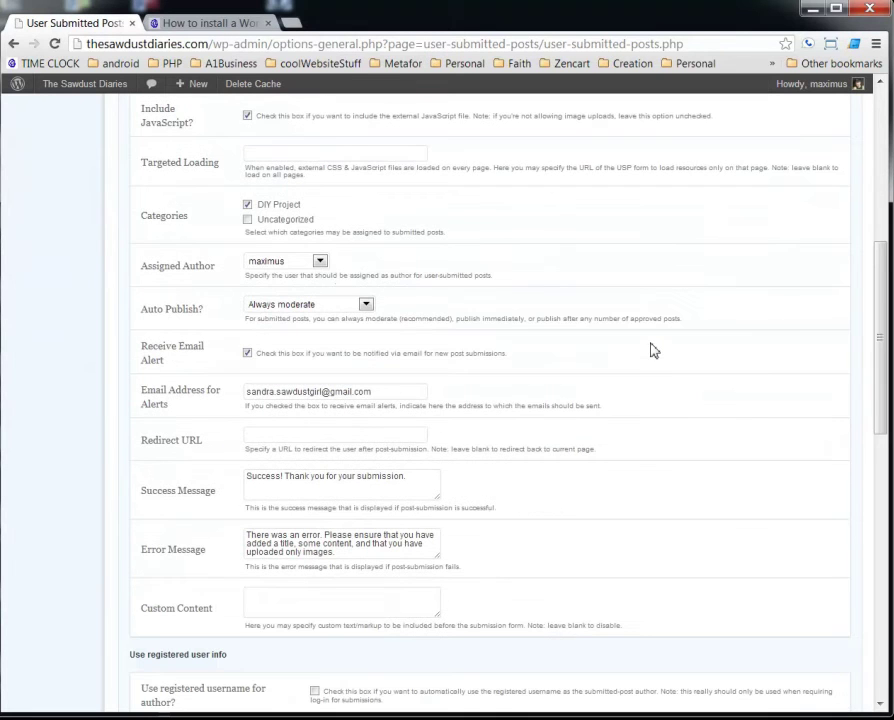
Examine which users are available as Assigned Author for submitted posts and return to the form field options
left_click(320, 261)
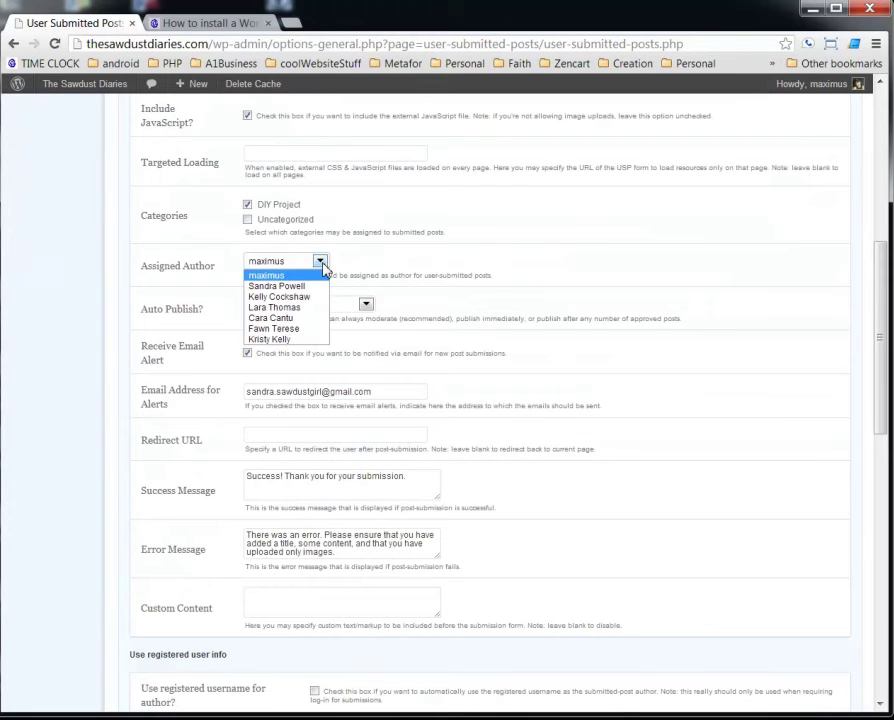
left_click(405, 267)
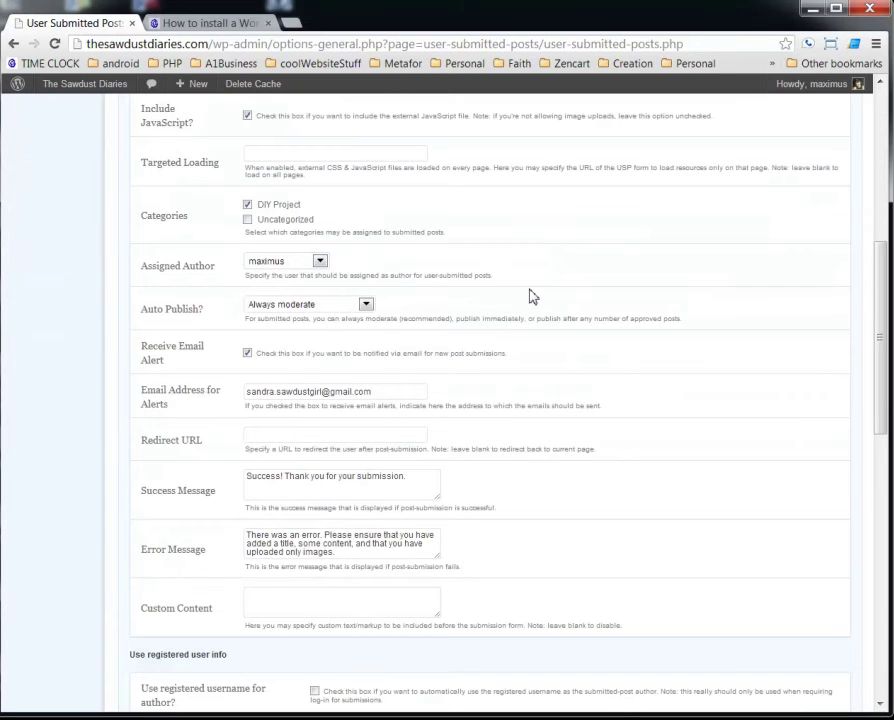
scroll(558, 281, "up", 4)
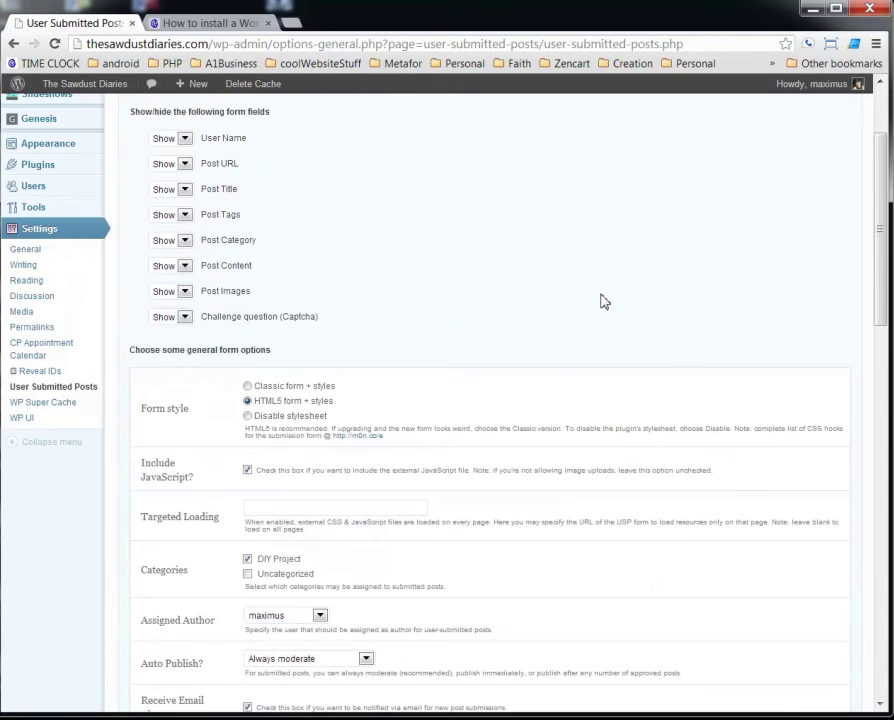
Show the WordPress plugin installation article once more and come back to the plugin options
mouse_move(60, 187)
left_click(140, 16)
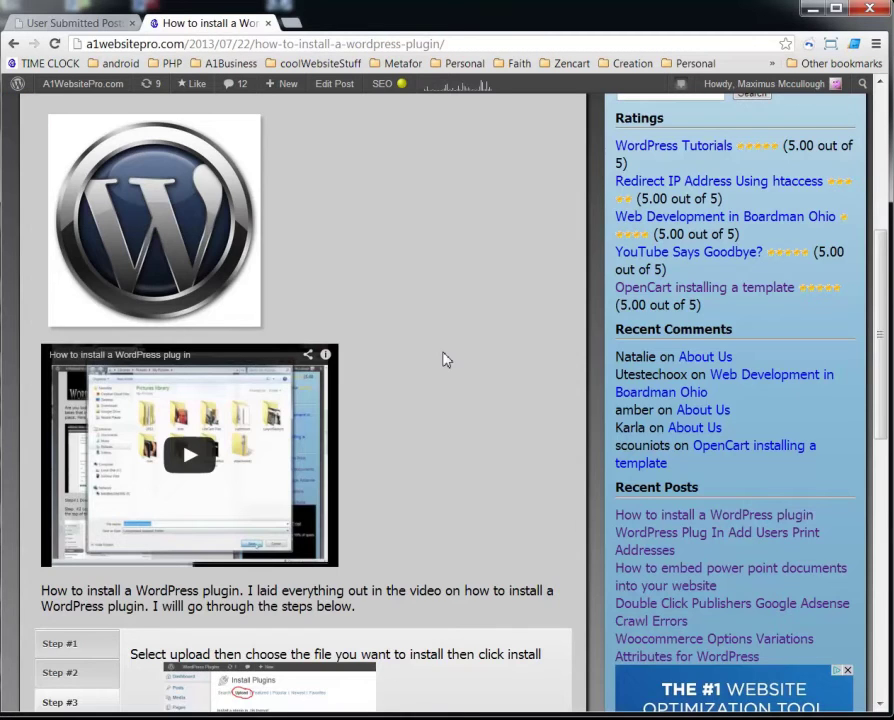
left_click(62, 22)
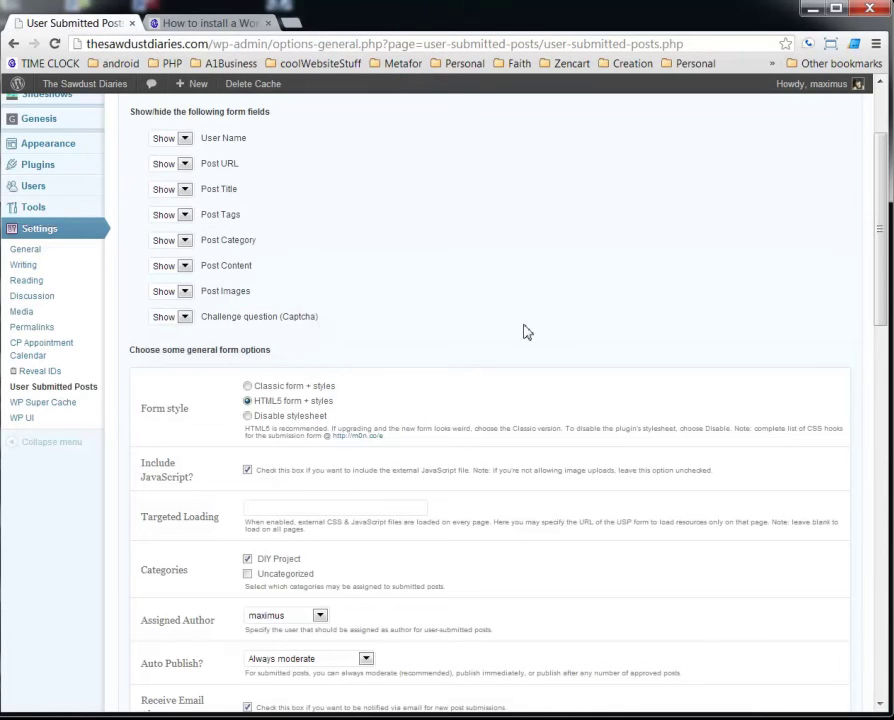
Review the Auto Publish choices for submitted posts and select Always moderate
scroll(672, 330, "down", 2)
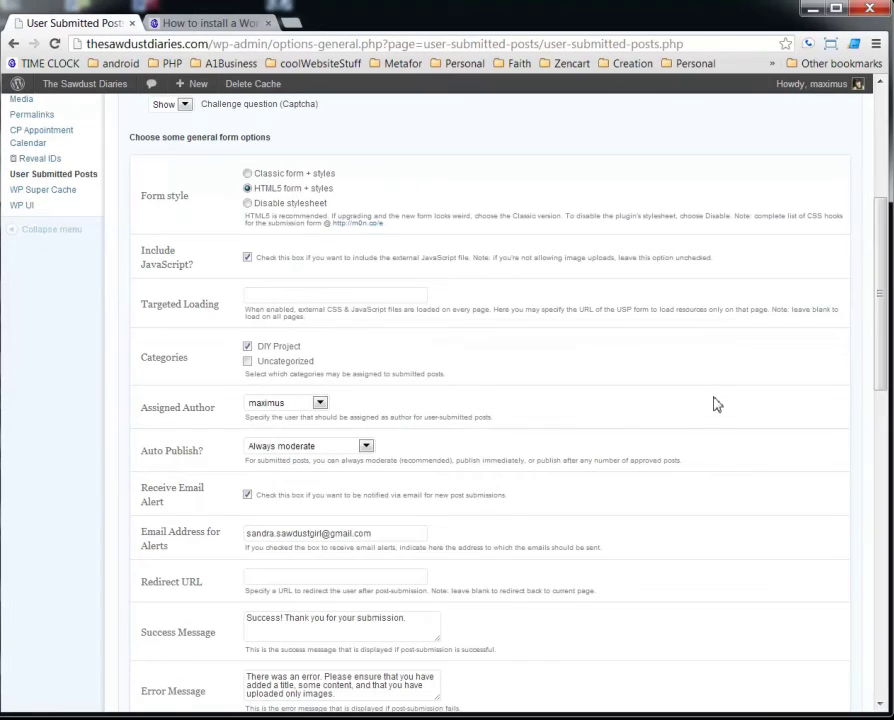
scroll(716, 401, "down", 1)
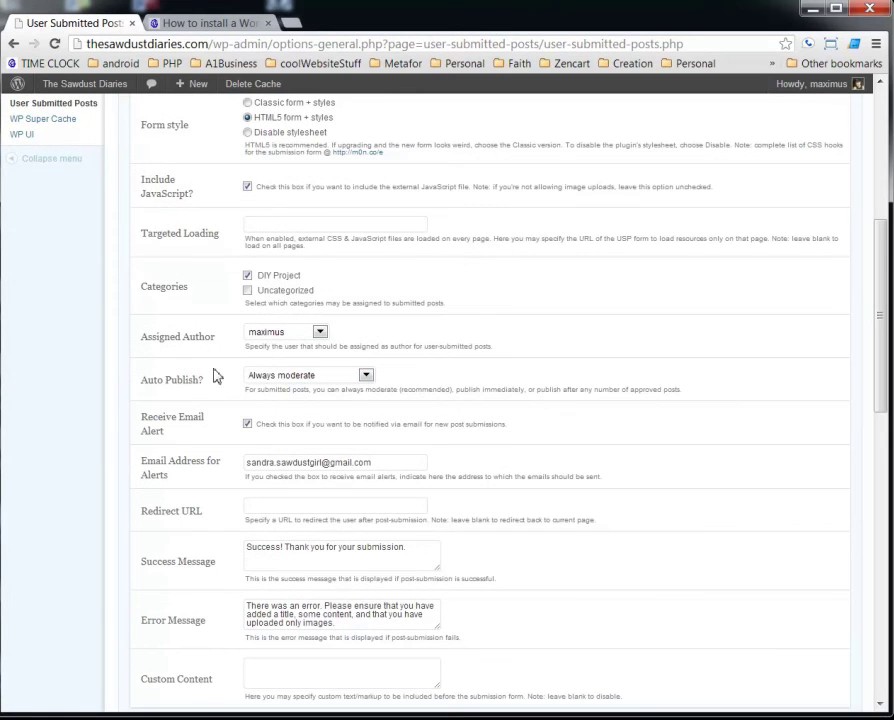
left_click(364, 376)
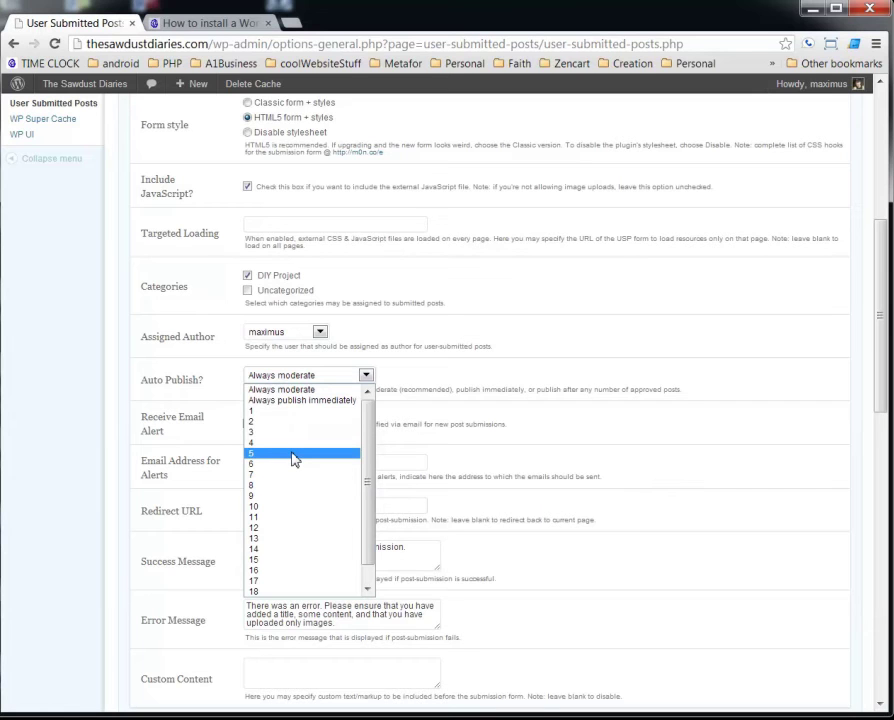
left_click(290, 389)
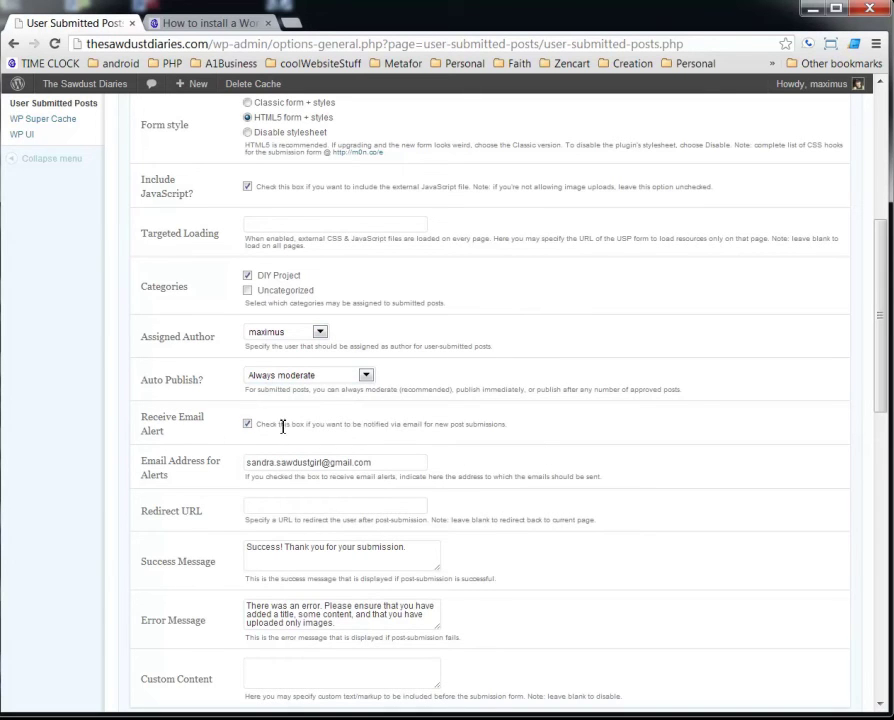
Review the Receive Email Alert option and the alert address and redirect settings for new submissions
left_click_drag(278, 424, 518, 428)
left_click(520, 428)
scroll(537, 423, "down", 1)
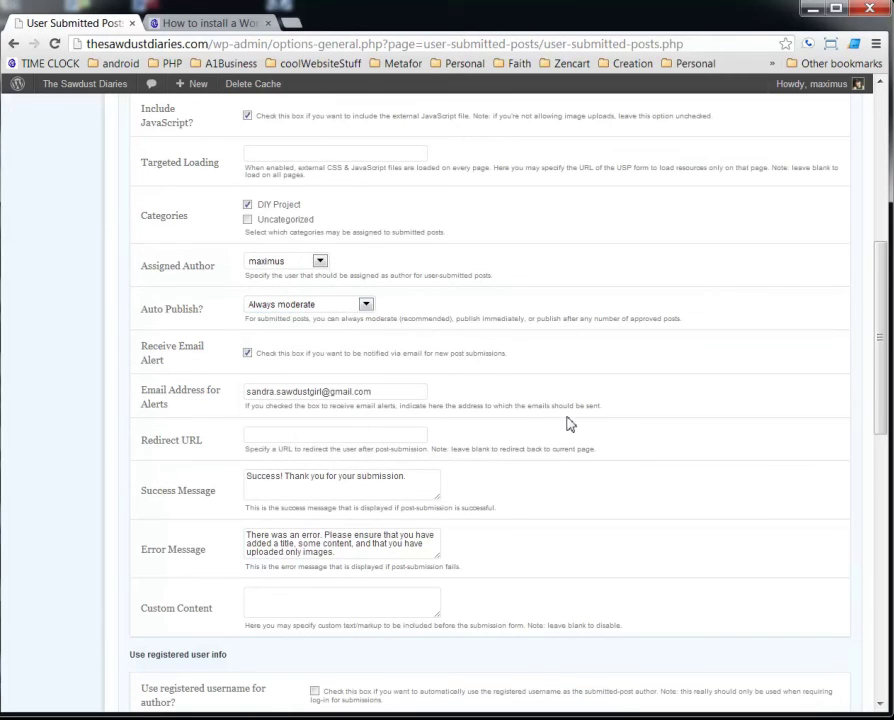
scroll(570, 424, "down", 2)
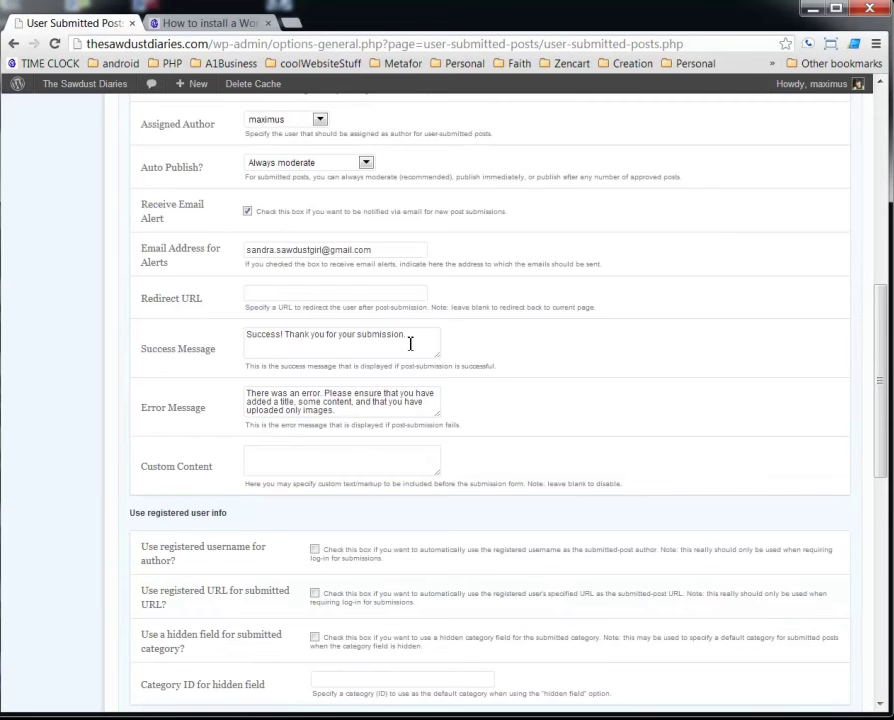
Review the Success Message and Error Message texts and the Custom Content field of the submission form
left_click_drag(418, 341, 256, 340)
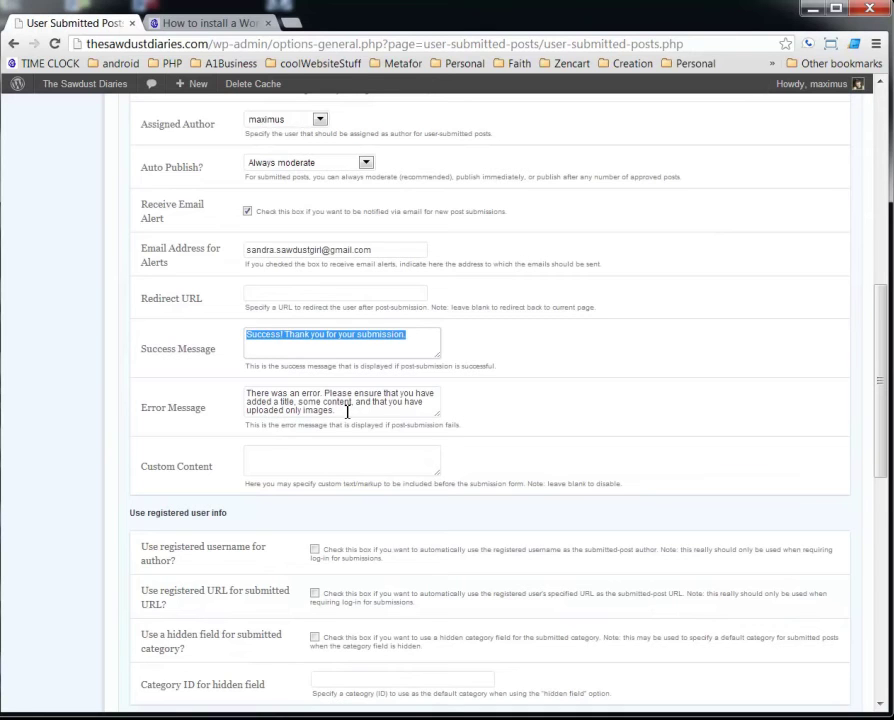
left_click_drag(348, 411, 224, 382)
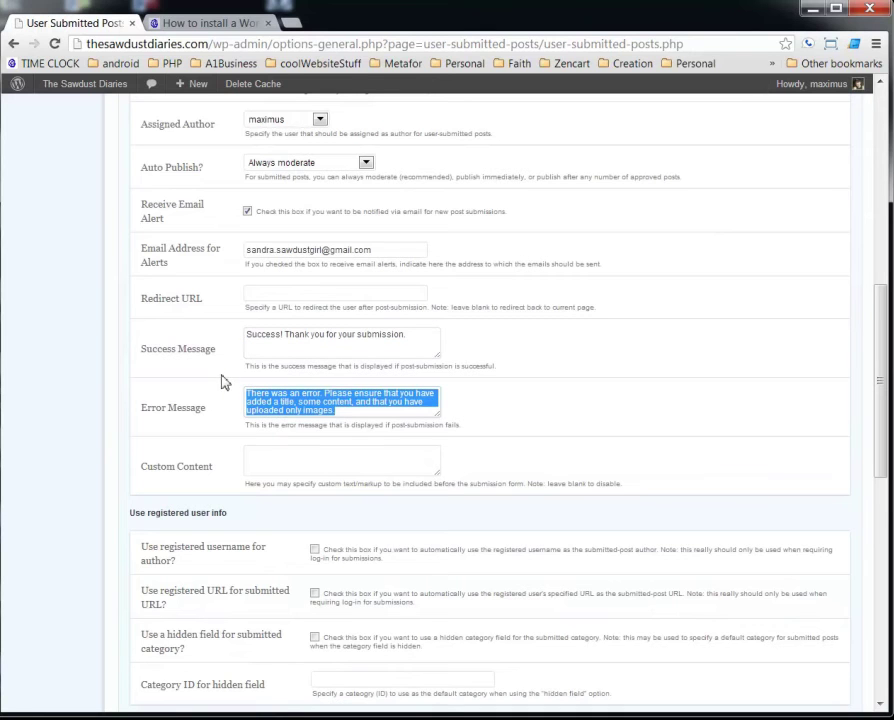
left_click(540, 406)
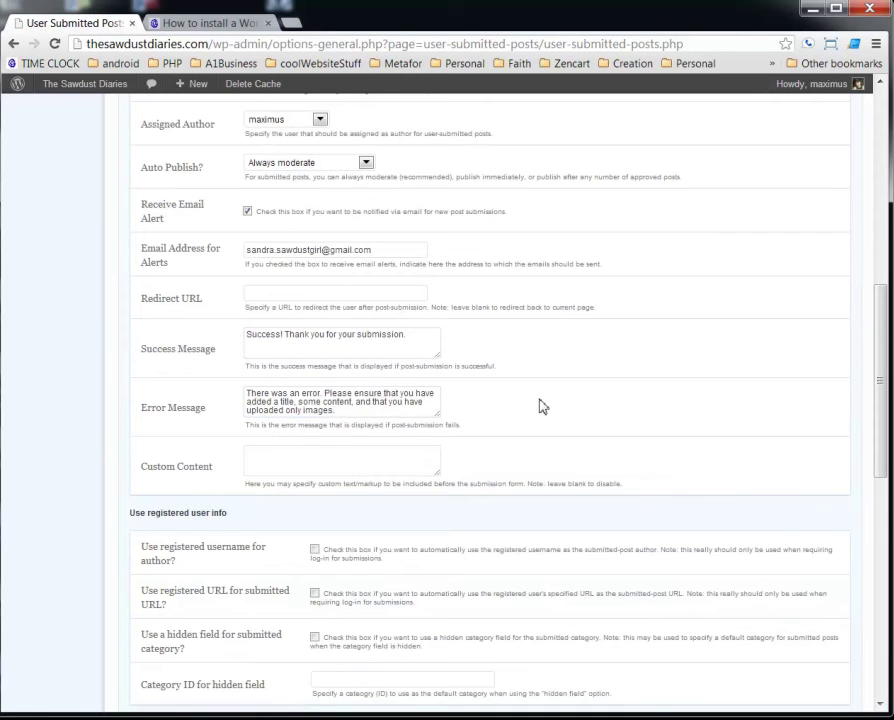
scroll(539, 405, "down", 1)
left_click(361, 376)
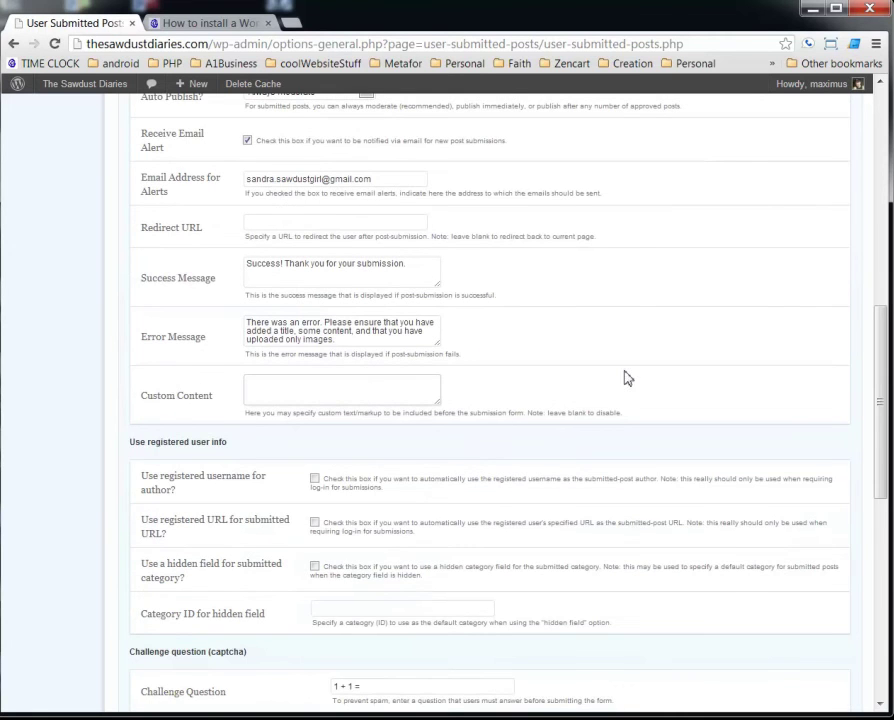
Examine the registered user info options and the captcha's Challenge Question and Challenge Response settings
scroll(627, 379, "down", 2)
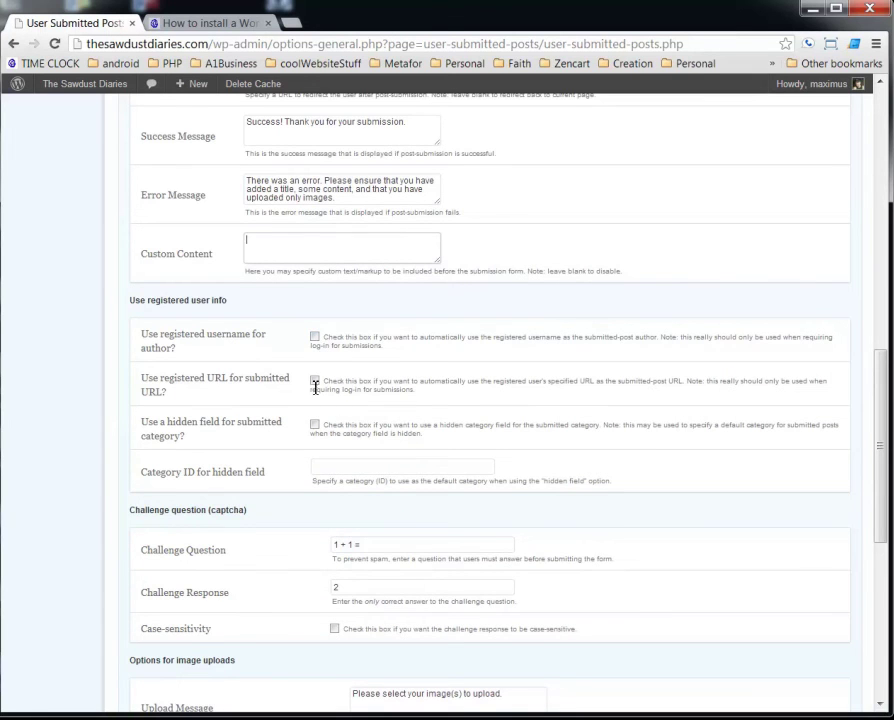
scroll(464, 382, "down", 1)
scroll(290, 414, "down", 1)
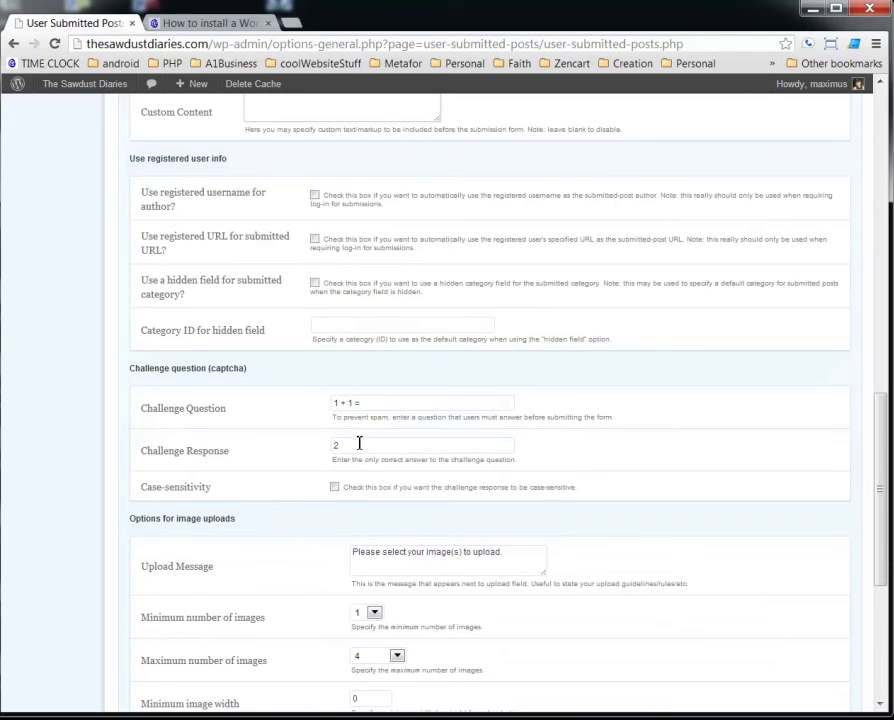
left_click_drag(355, 443, 220, 450)
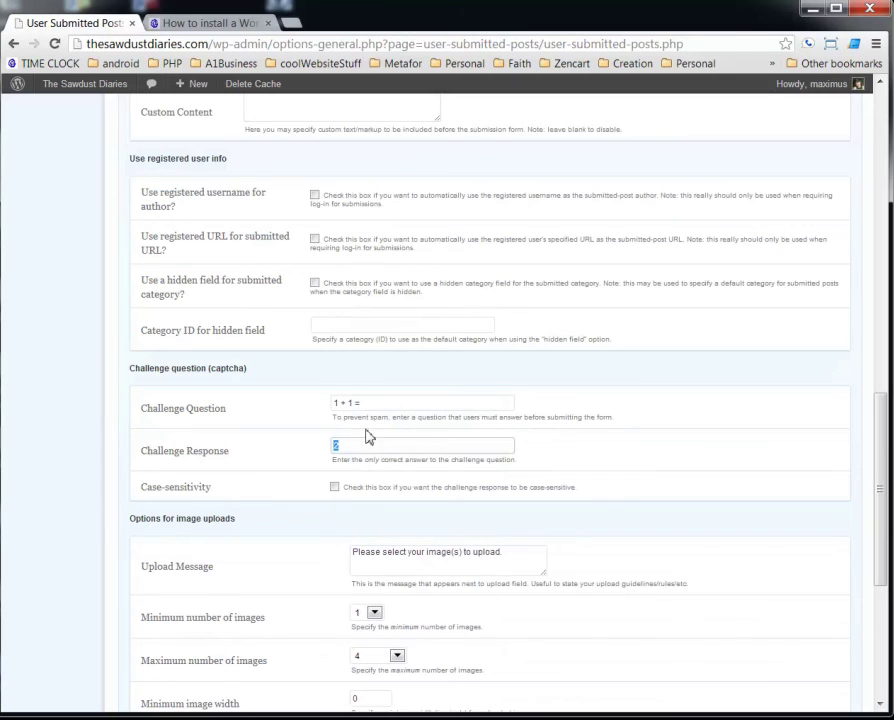
left_click(296, 450)
scroll(280, 488, "down", 3)
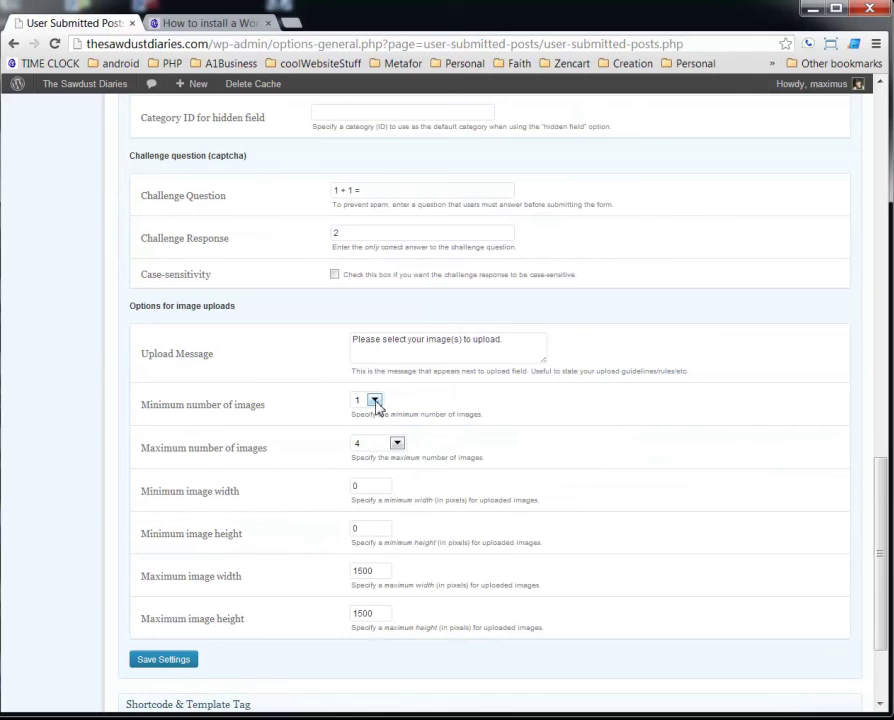
Set the minimum number of uploaded images to 1 and the maximum number to 4
left_click(375, 401)
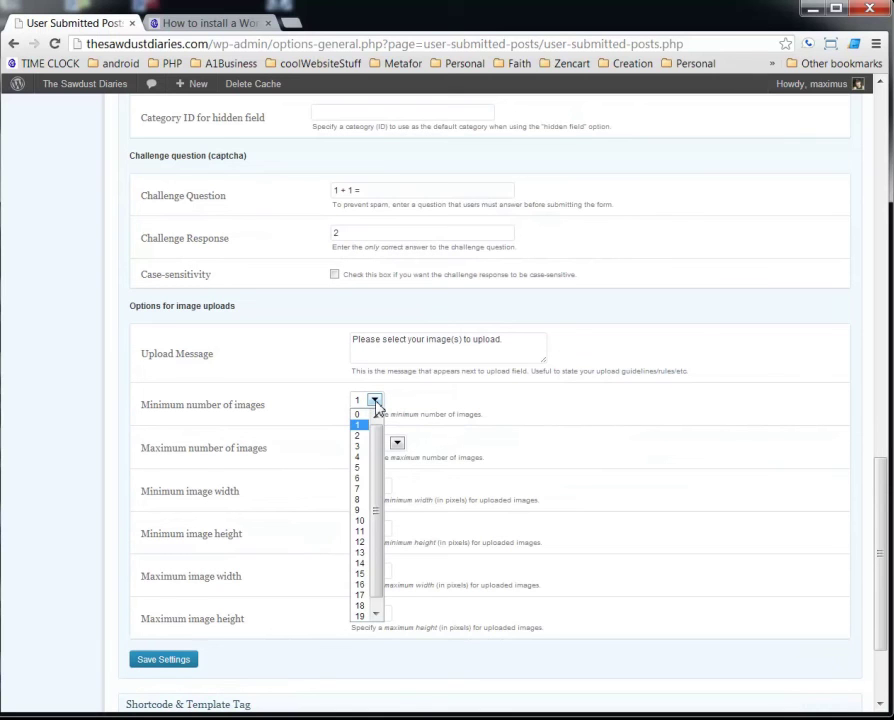
left_click(361, 426)
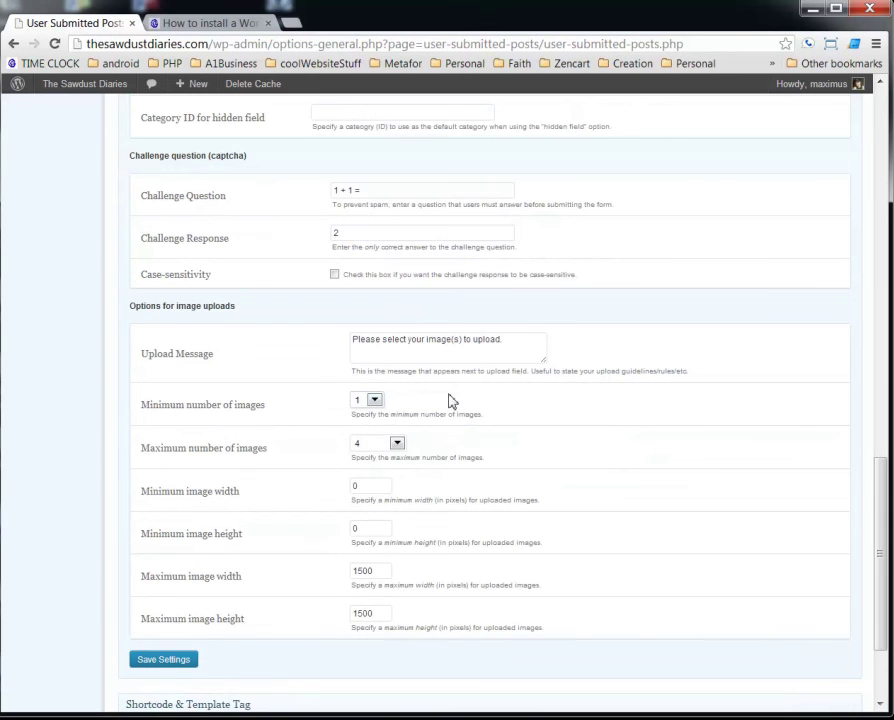
left_click(398, 449)
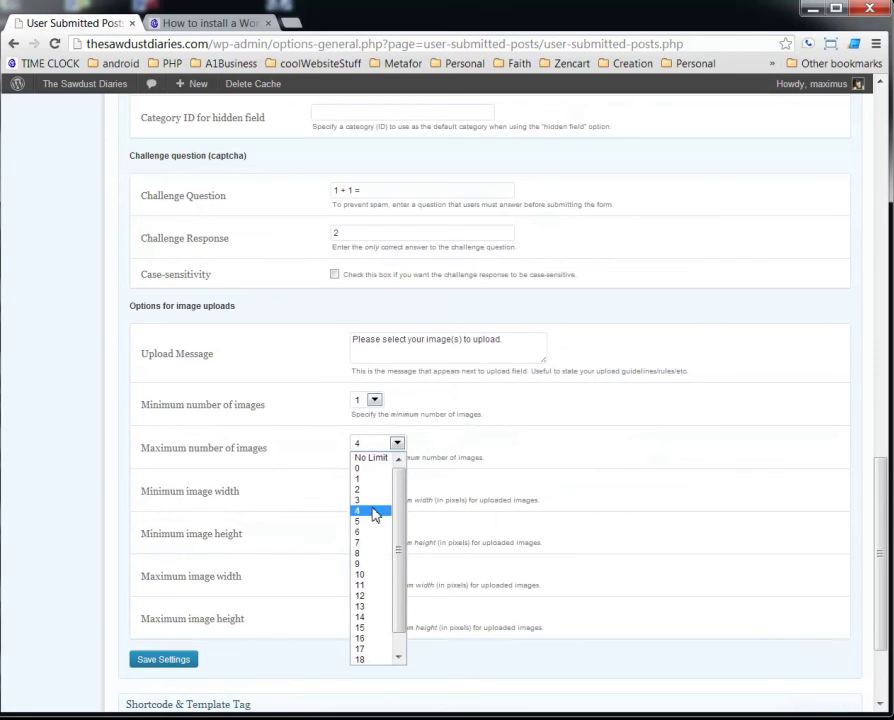
left_click(372, 511)
Review the minimum and maximum width and height settings for uploaded images
scroll(566, 458, "down", 1)
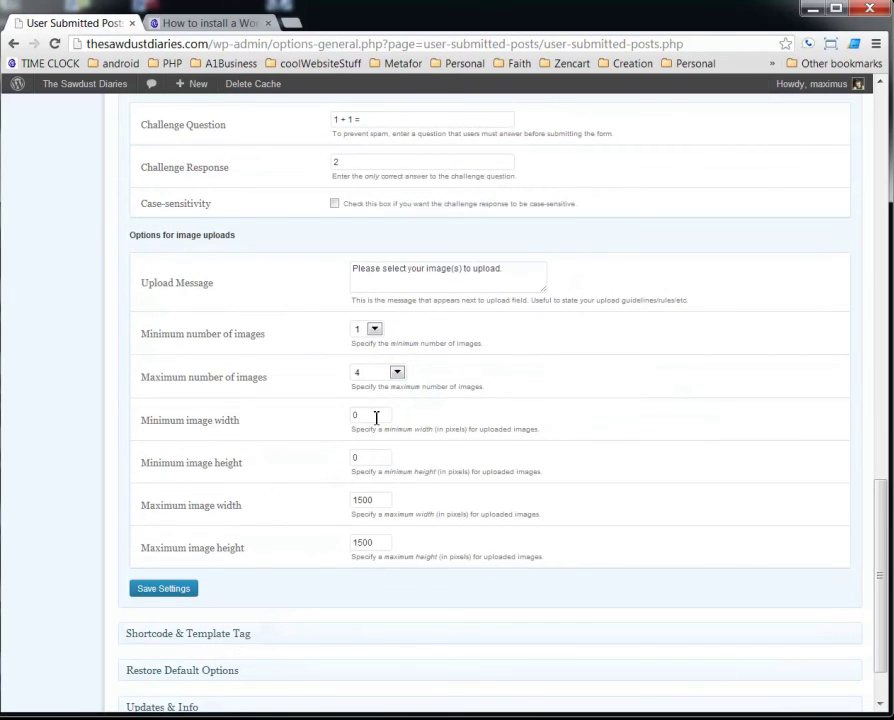
left_click_drag(376, 420, 349, 453)
left_click_drag(386, 502, 270, 502)
left_click(470, 503)
scroll(470, 503, "down", 2)
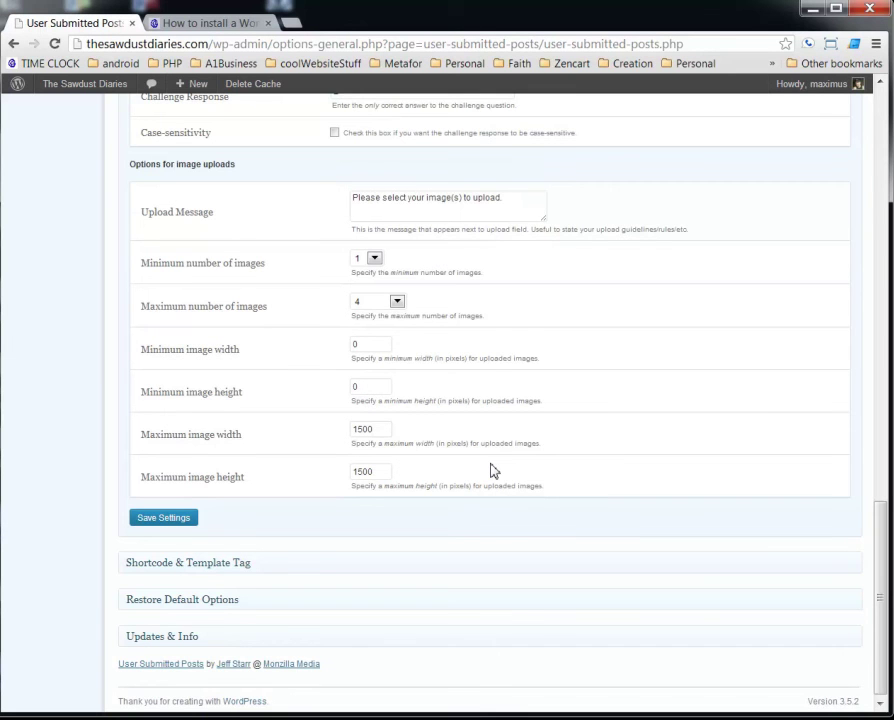
Expand the Shortcode & Template Tag section and highlight the [user-submitted-posts] shortcode and the PHP template tag
scroll(494, 484, "down", 1)
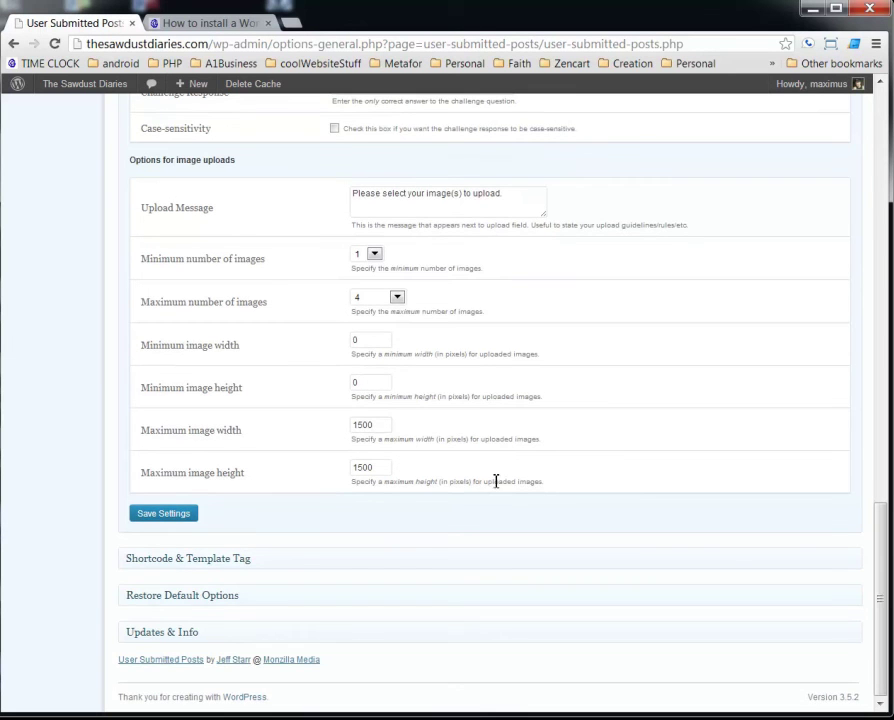
left_click(206, 562)
scroll(314, 580, "down", 3)
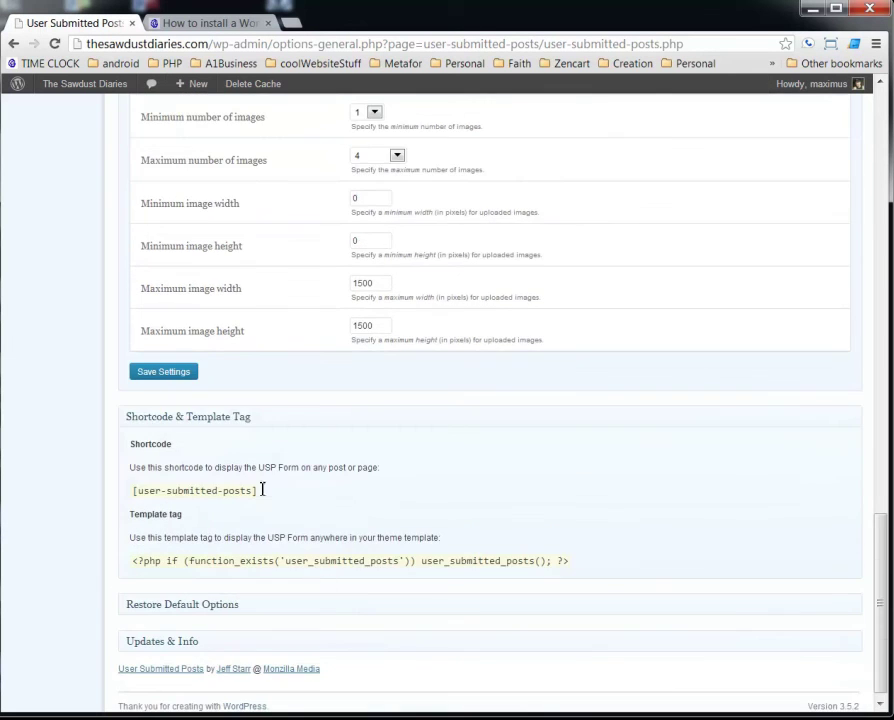
left_click_drag(256, 490, 131, 490)
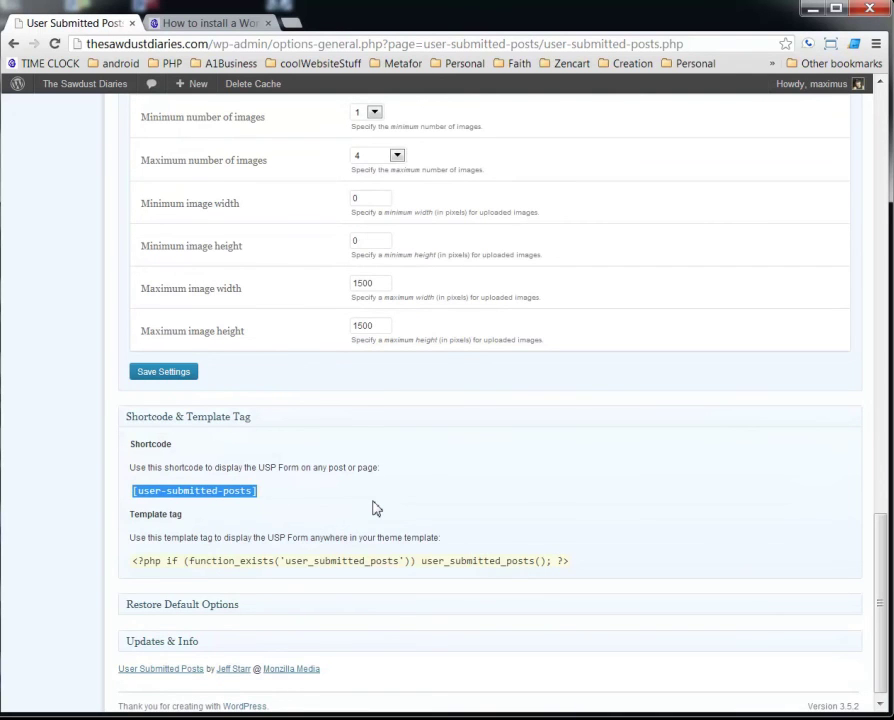
key("alt+Tab")
left_click_drag(136, 563, 614, 572)
left_click(616, 571)
scroll(610, 568, "down", 1)
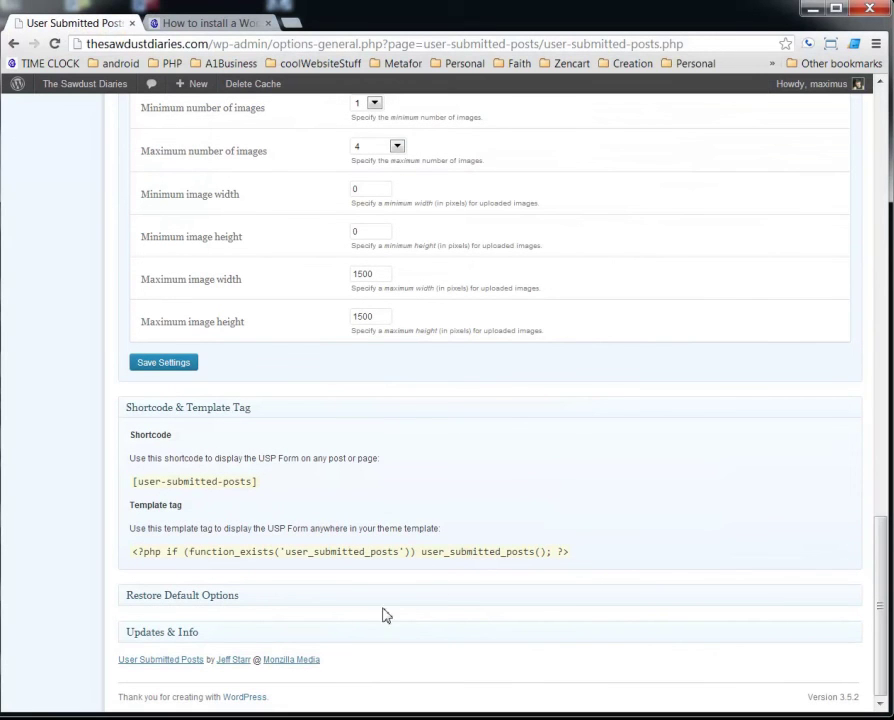
Expand the Restore Default Options section to check its setting and return to the general form options
left_click(267, 598)
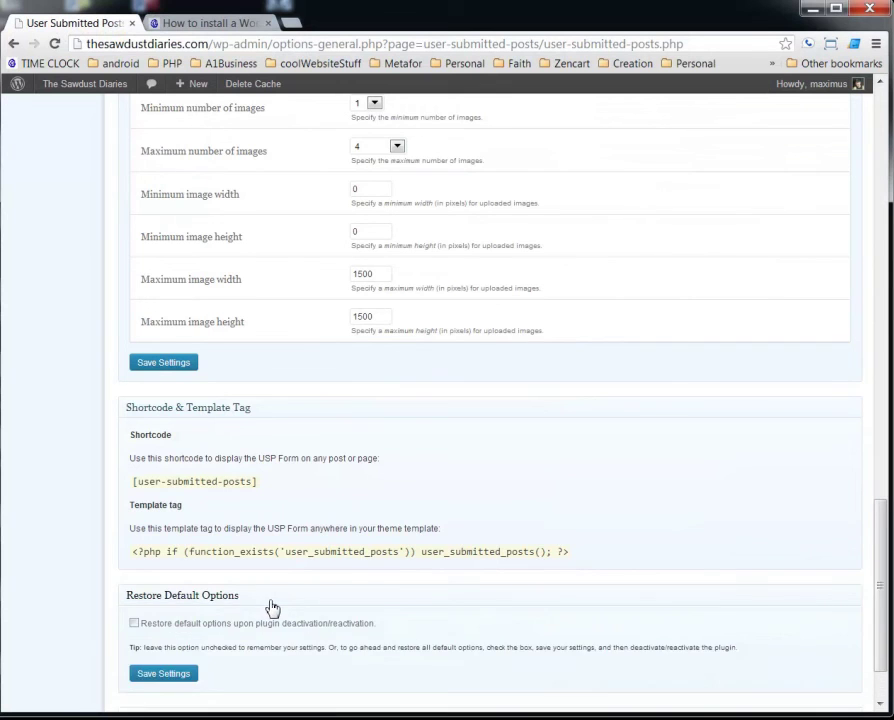
scroll(272, 608, "down", 2)
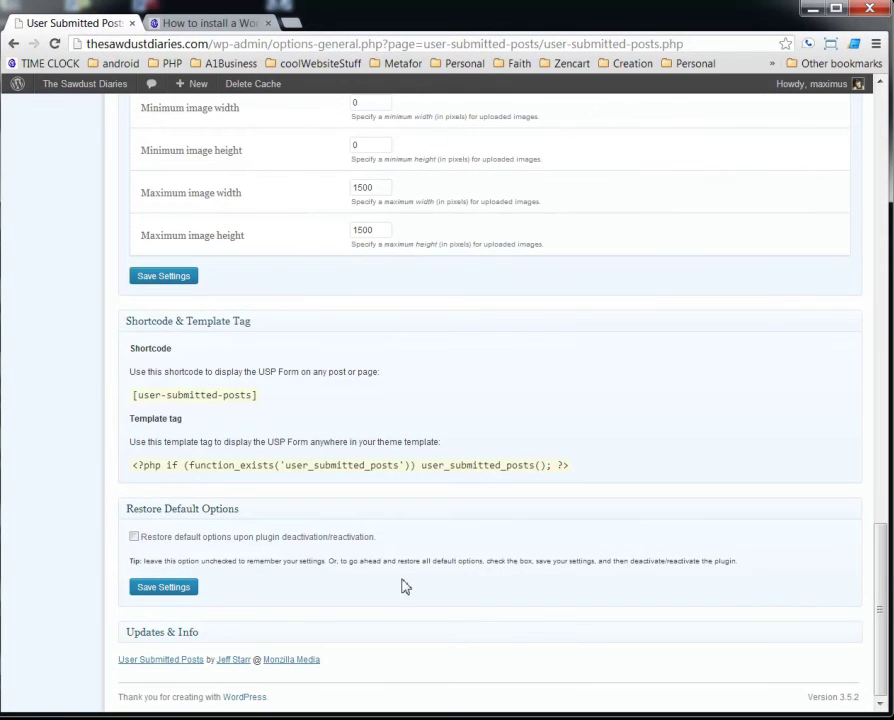
scroll(412, 586, "up", 6)
scroll(410, 586, "up", 10)
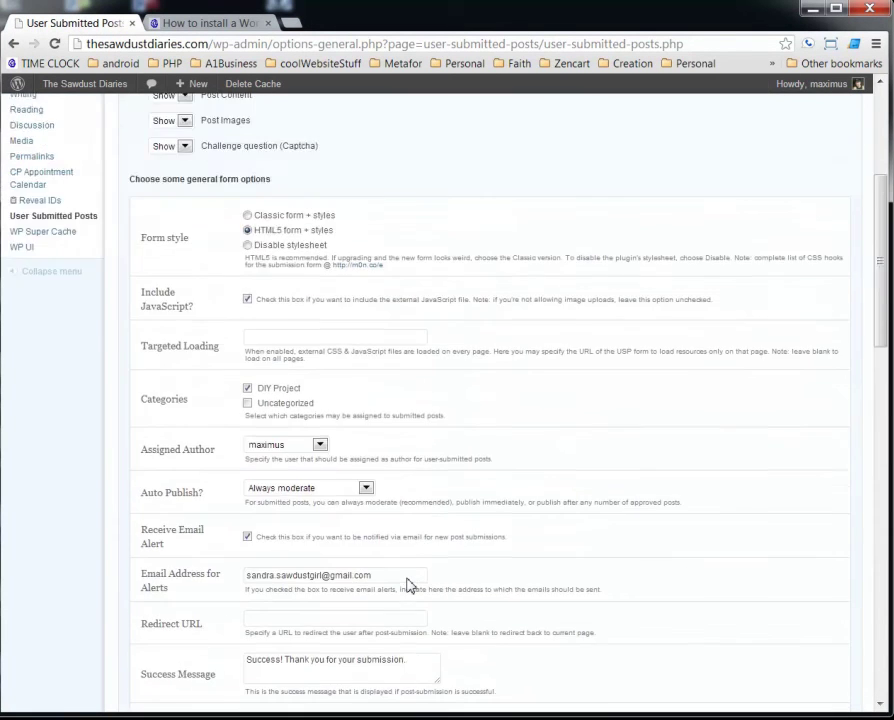
Switch to Firefox and show the Submit a Post form from the top of its page
scroll(409, 585, "up", 1)
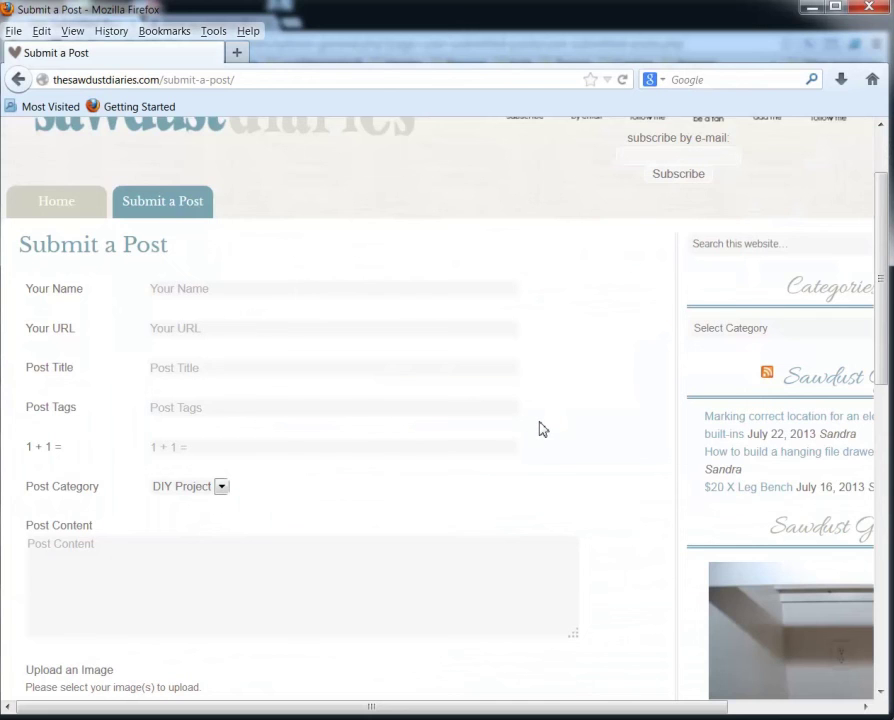
scroll(541, 428, "up", 2)
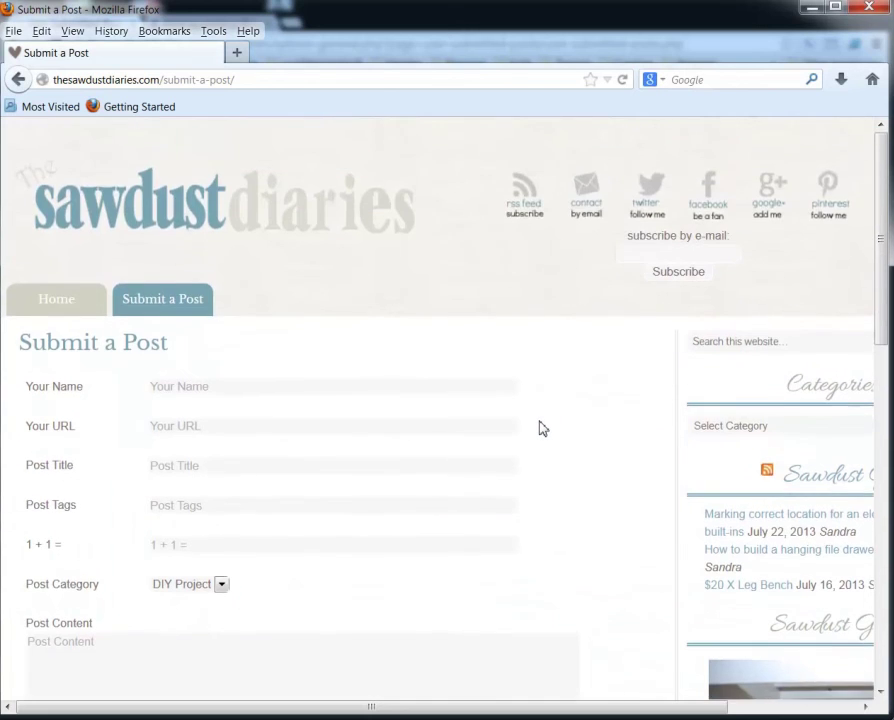